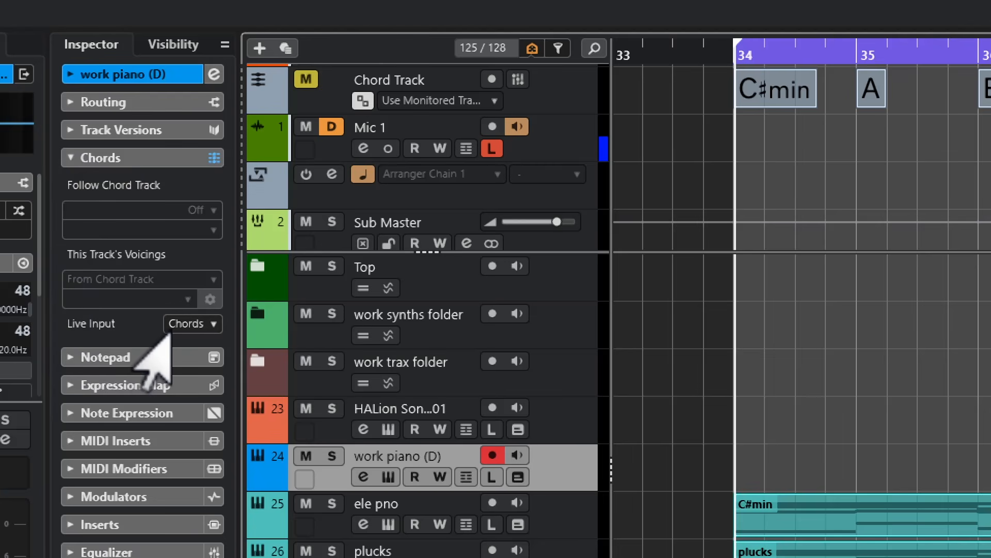
Set the work piano (D) track's live input to Chords and record a melody over bars 34 to 38
{"action": "left_click", "coordinate": [173, 328]}
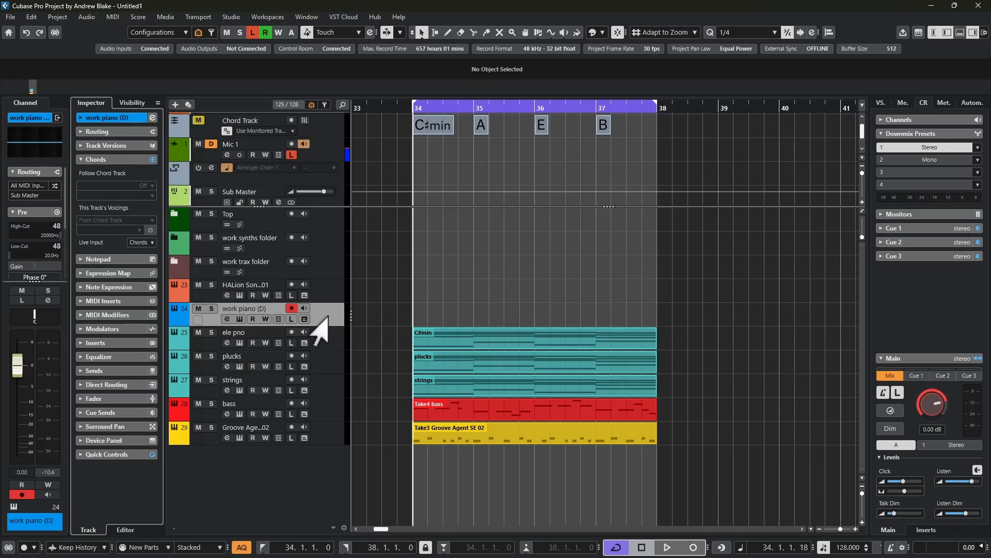
{"action": "key", "text": "KP_Multiply"}
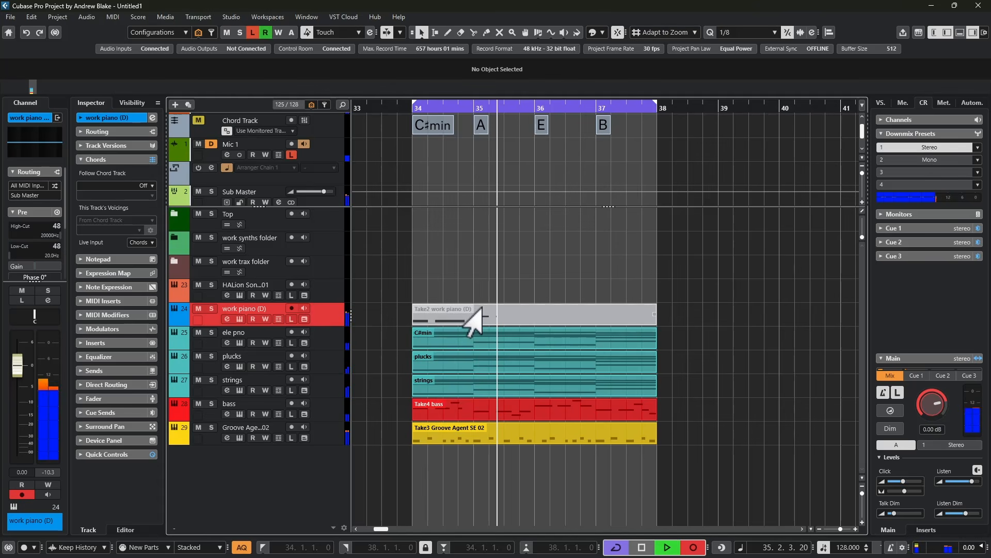
{"action": "key", "text": "space"}
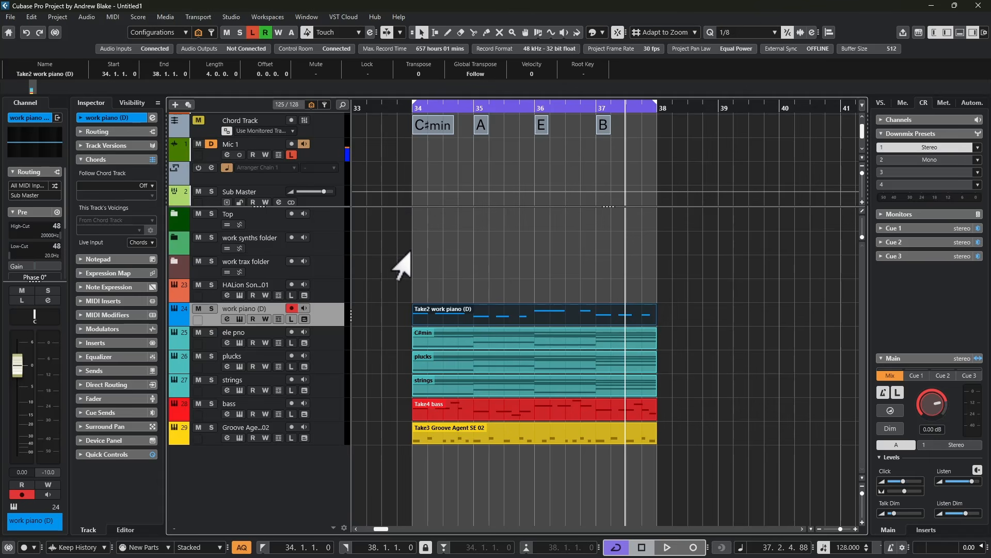
Show only the work piano track among the project tracks and copy its recorded part to a duplicate track below
{"action": "key", "text": "alt+s"}
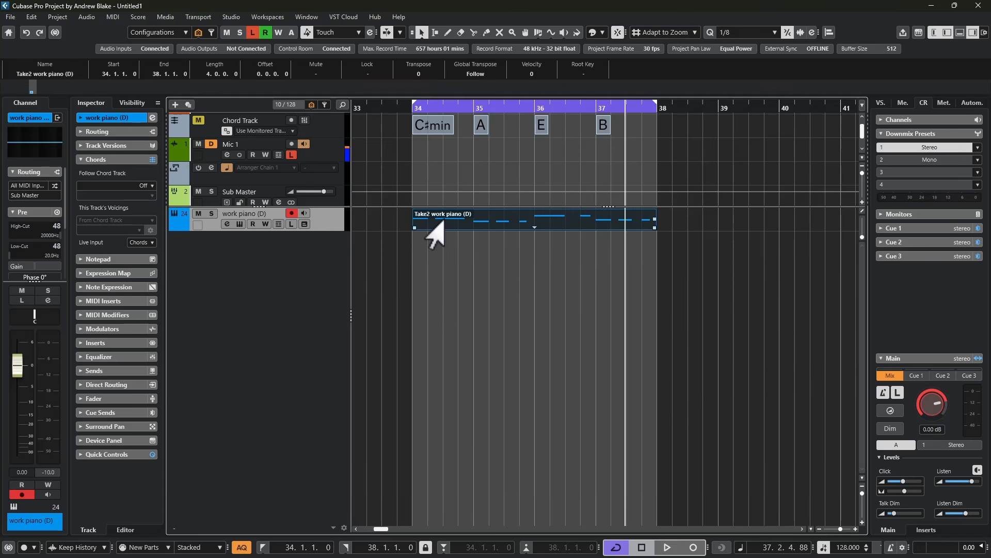
{"action": "left_click_drag", "start_coordinate": [445, 219], "coordinate": [449, 244]}
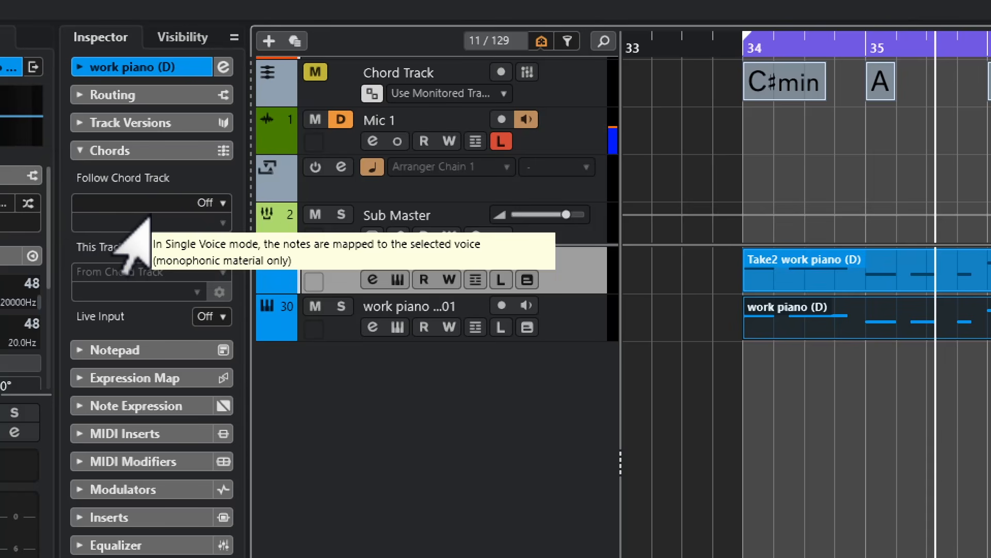
Make the work piano (D) track follow the chord track directly in Single Voice mode and play back the harmony
{"action": "left_click", "coordinate": [173, 204]}
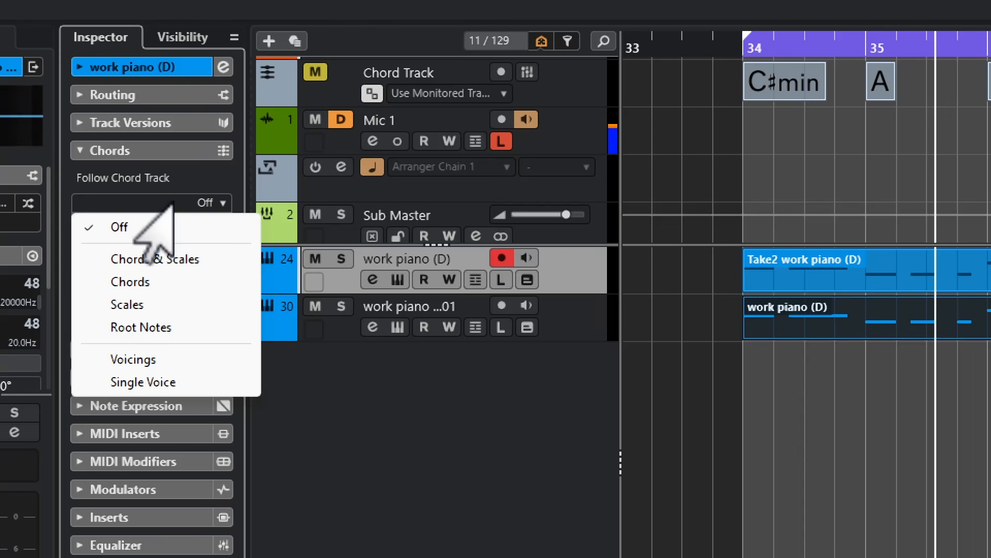
{"action": "left_click", "coordinate": [114, 382]}
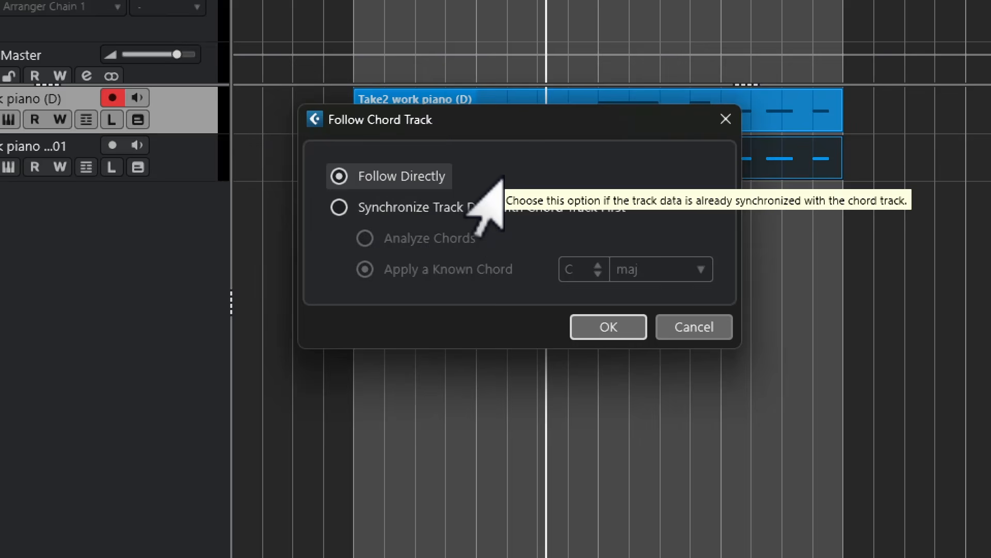
{"action": "left_click", "coordinate": [602, 325]}
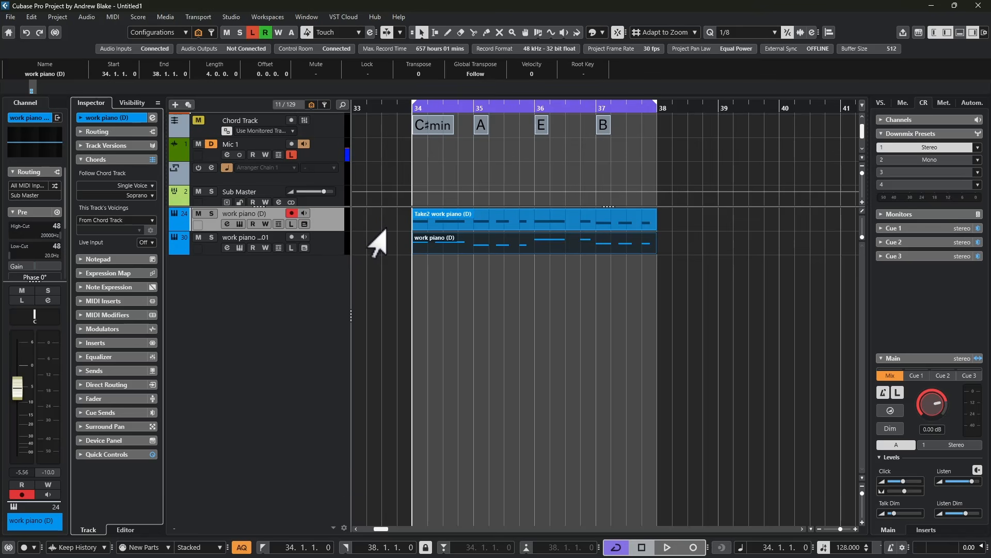
{"action": "key", "text": "space"}
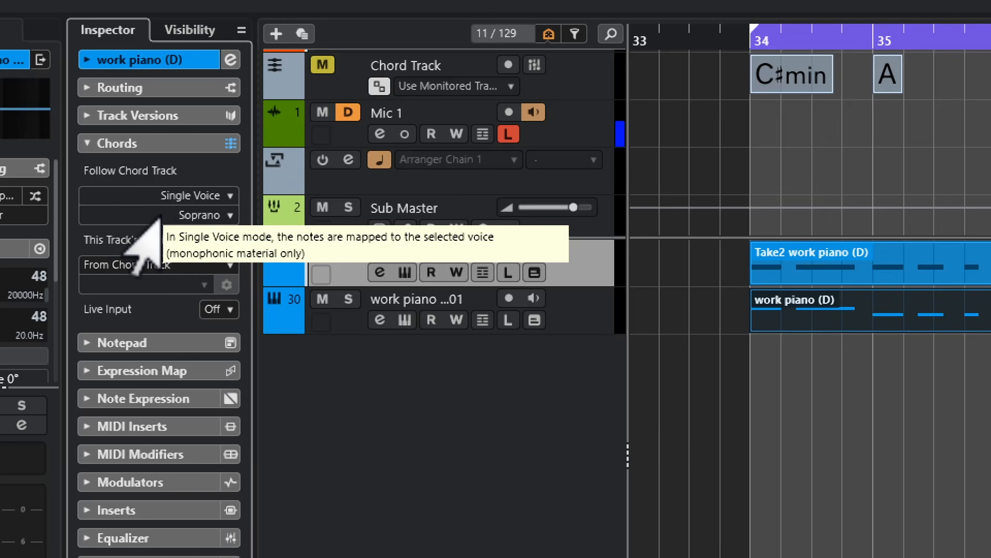
Change the work piano (D) track's single voice to Alto and audition it
{"action": "left_click", "coordinate": [157, 215]}
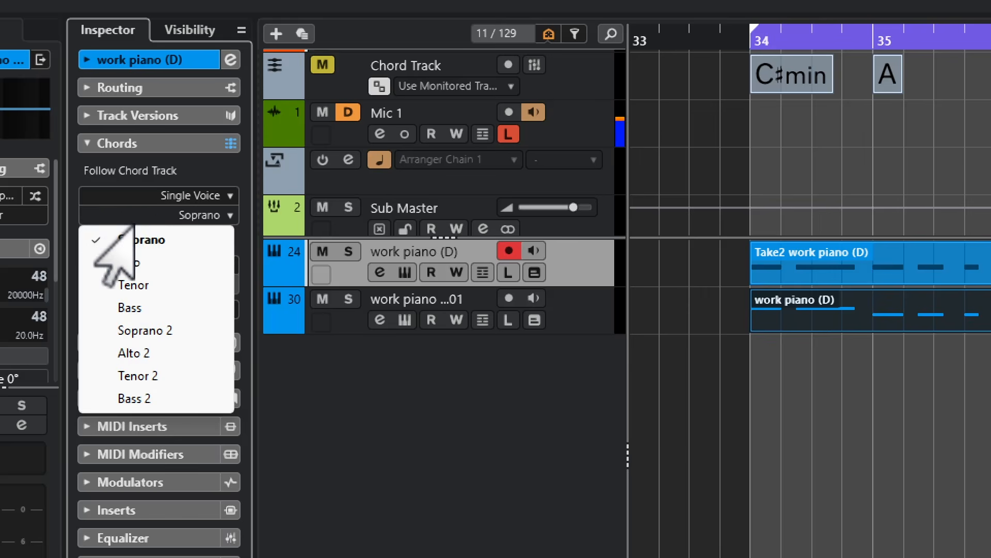
{"action": "left_click", "coordinate": [124, 262]}
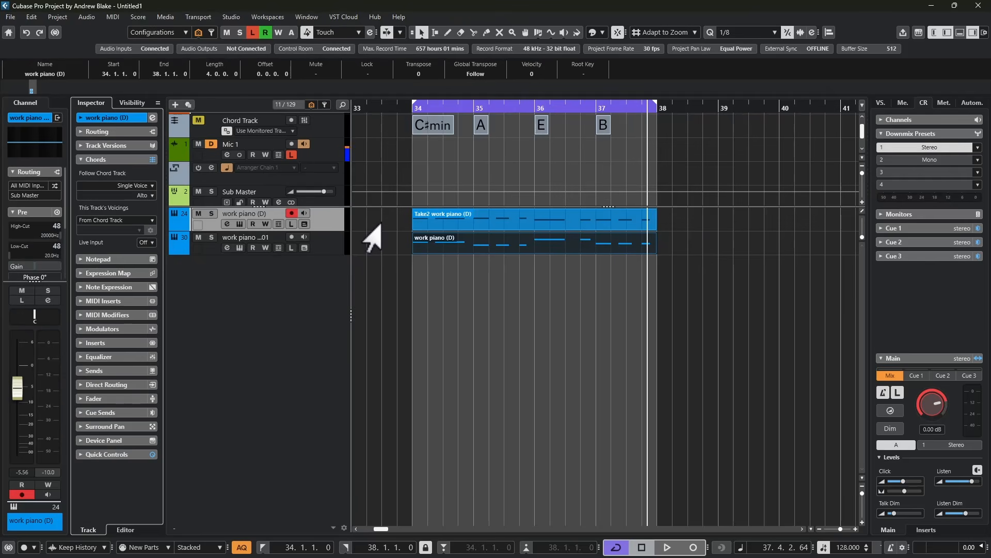
{"action": "key", "text": "space"}
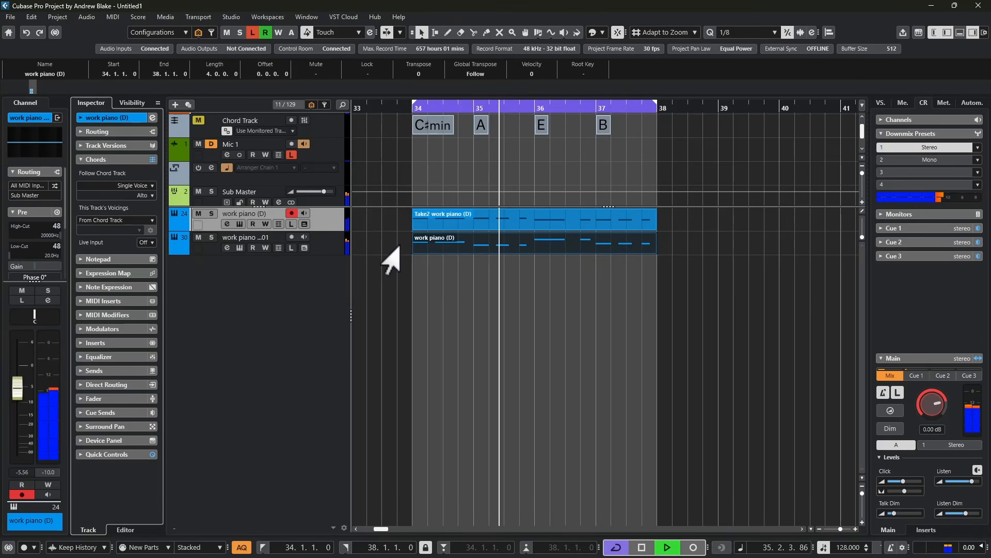
{"action": "key", "text": "space"}
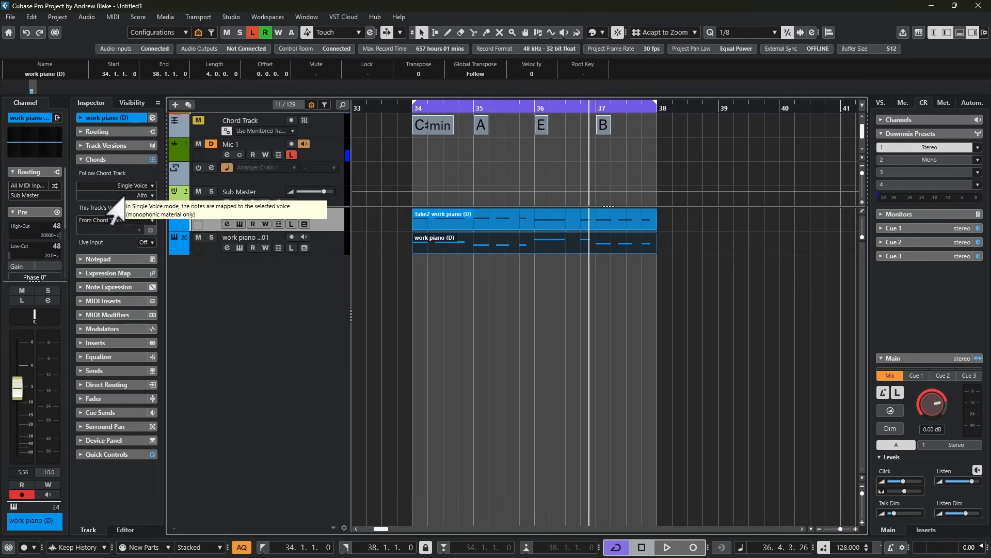
Change the work piano (D) track's single voice to Tenor and audition it
{"action": "left_click", "coordinate": [123, 197]}
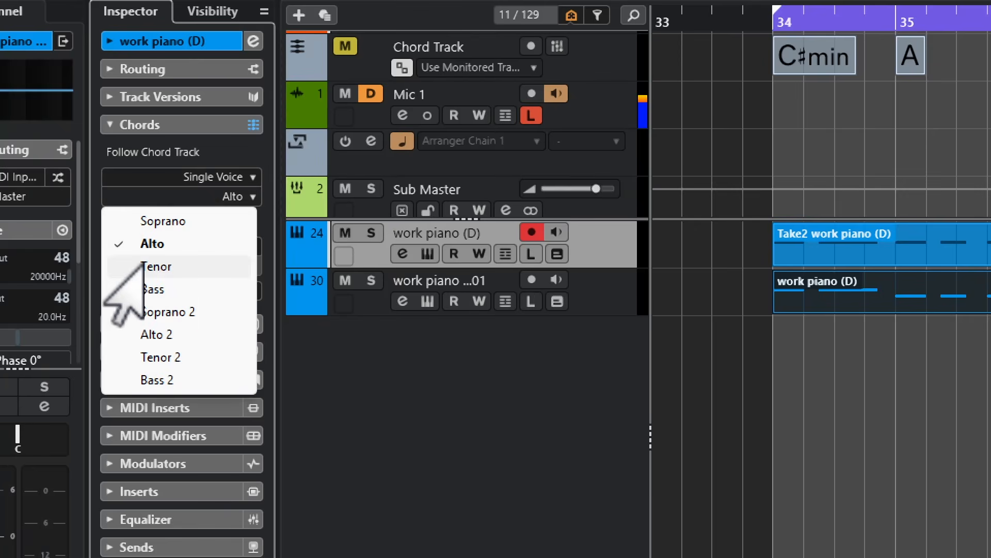
{"action": "left_click", "coordinate": [94, 230]}
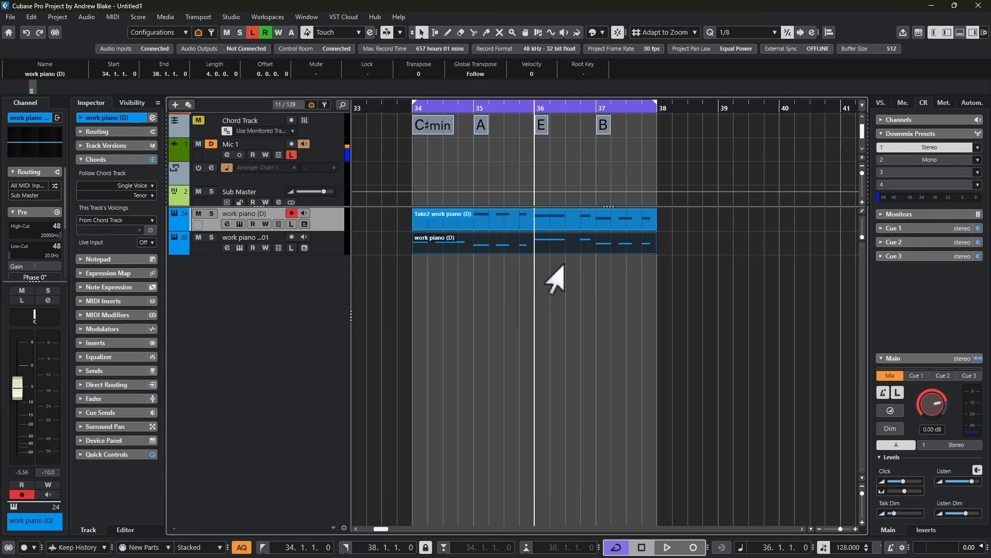
{"action": "key", "text": "space"}
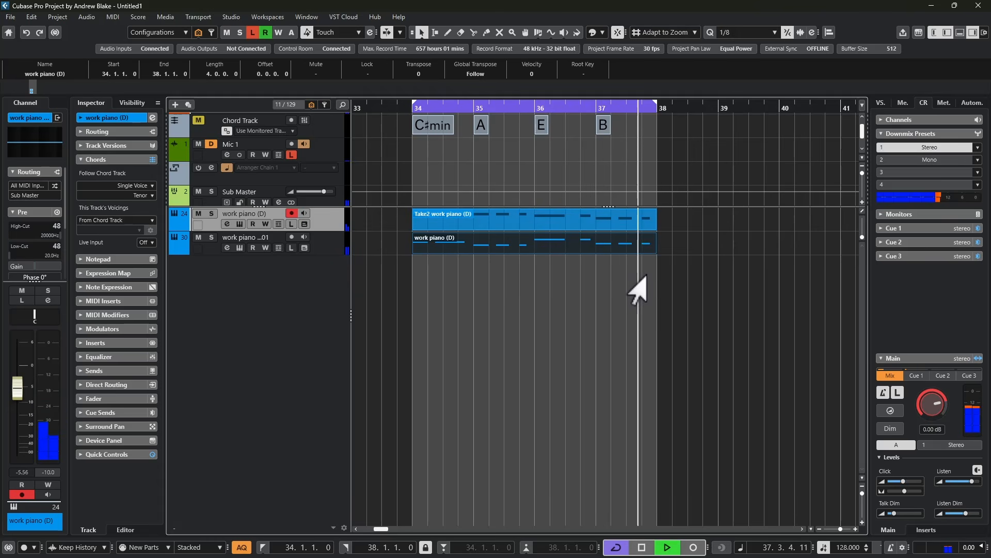
{"action": "key", "text": "space"}
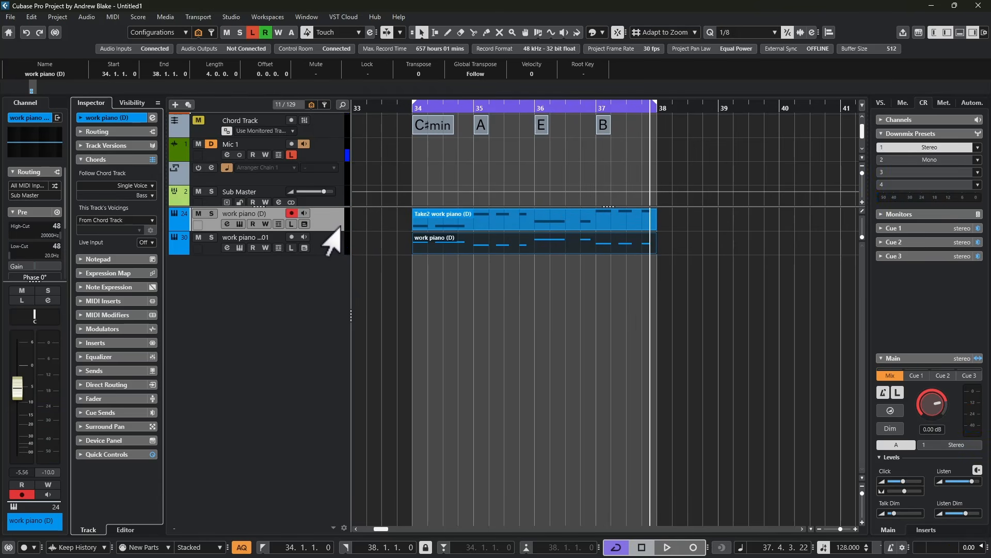
Add an instrument track that uses the Omnivocal Beta synth
{"action": "right_click", "coordinate": [250, 222]}
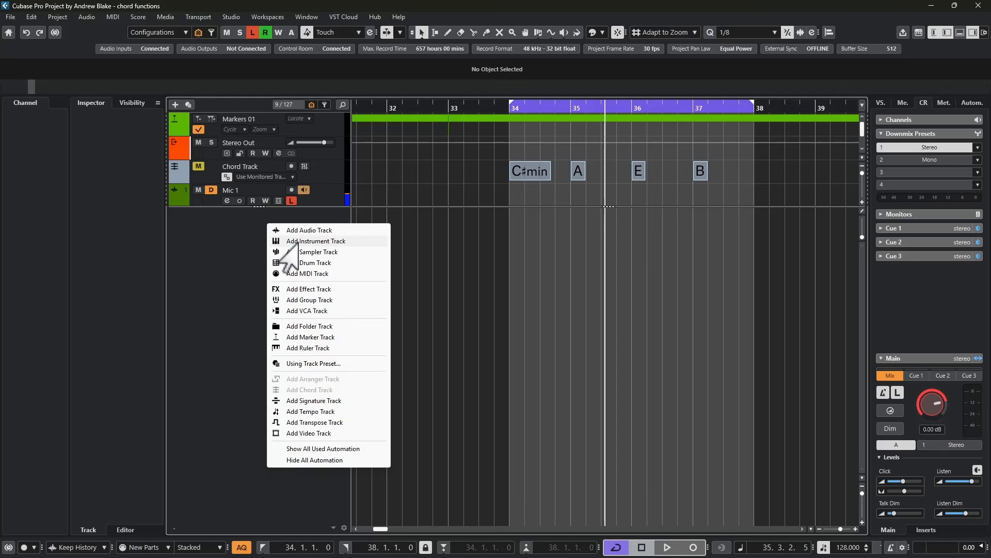
{"action": "left_click", "coordinate": [287, 240]}
{"action": "left_click", "coordinate": [524, 163]}
{"action": "type", "text": "om"}
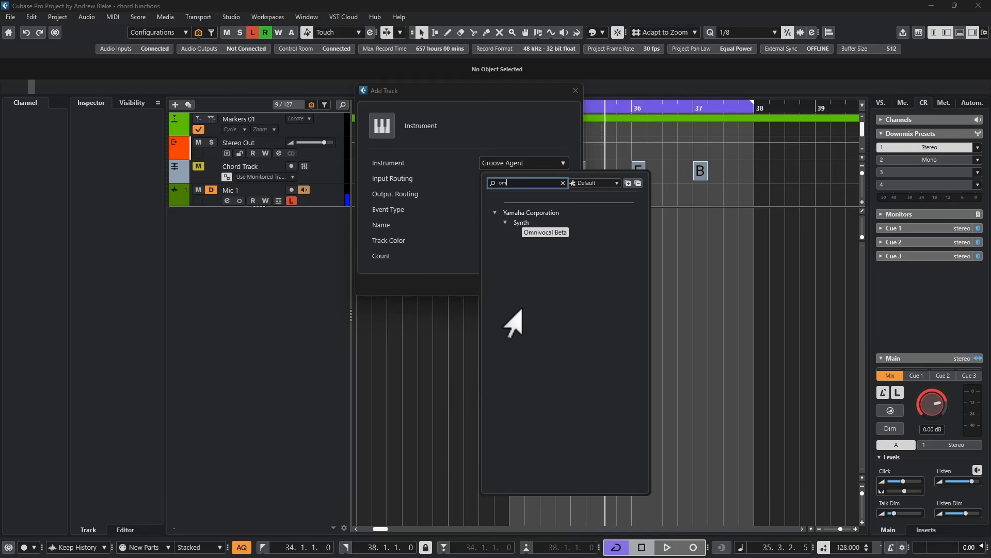
{"action": "double_click", "coordinate": [545, 231]}
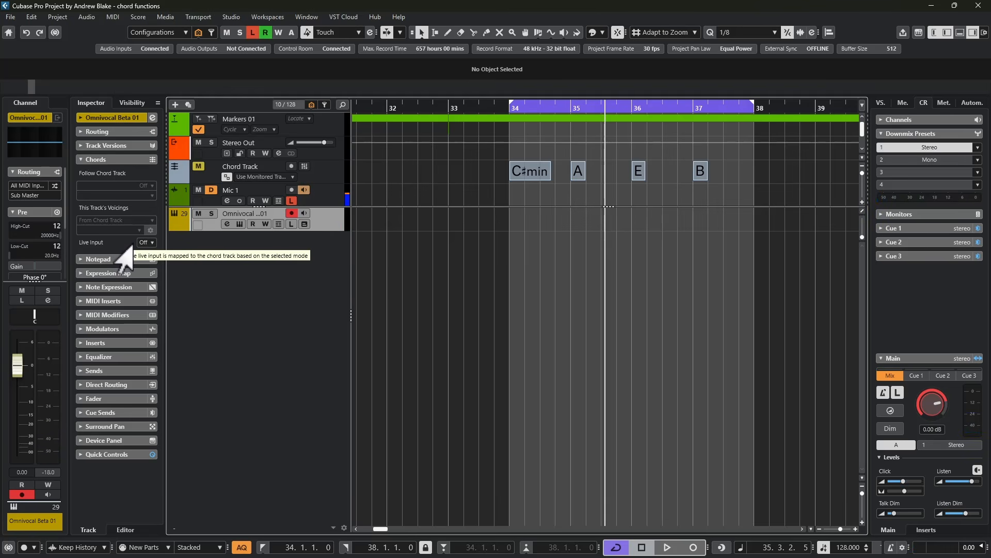
Set the Omnivocal track's live input to Chords, record a vocal melody over bars 34 to 38, and play it back
{"action": "left_click", "coordinate": [139, 243]}
{"action": "left_click", "coordinate": [161, 270]}
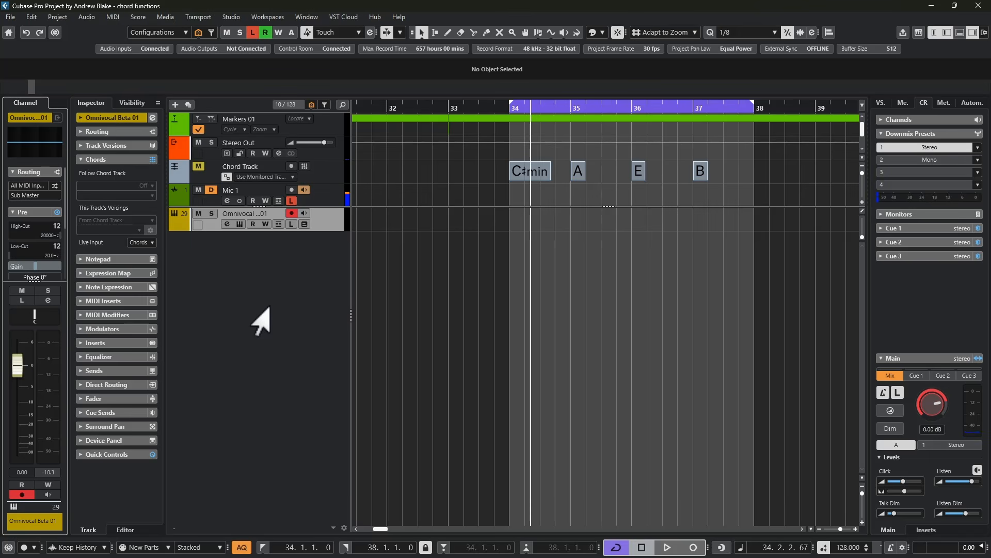
{"action": "key", "text": "KP_Multiply"}
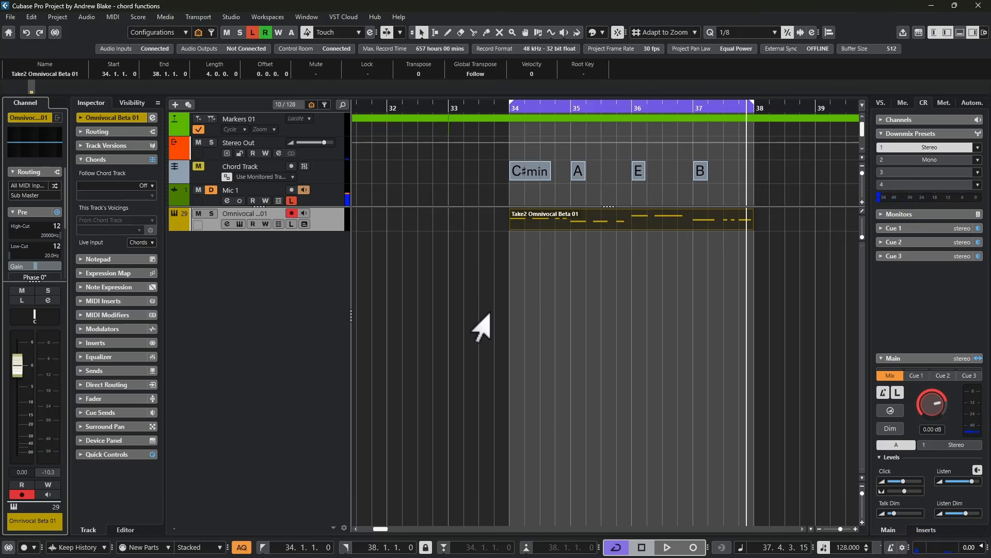
{"action": "key", "text": "space"}
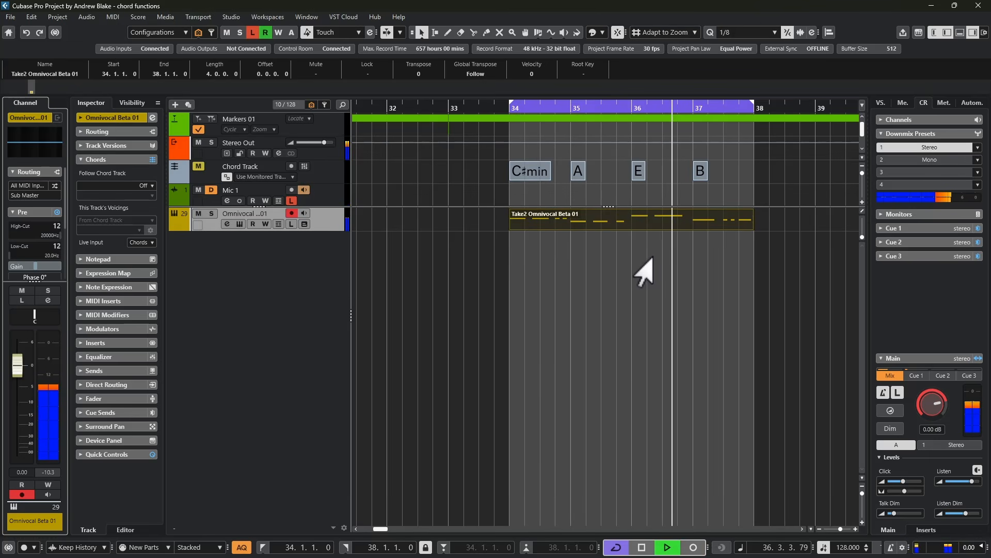
{"action": "key", "text": "space"}
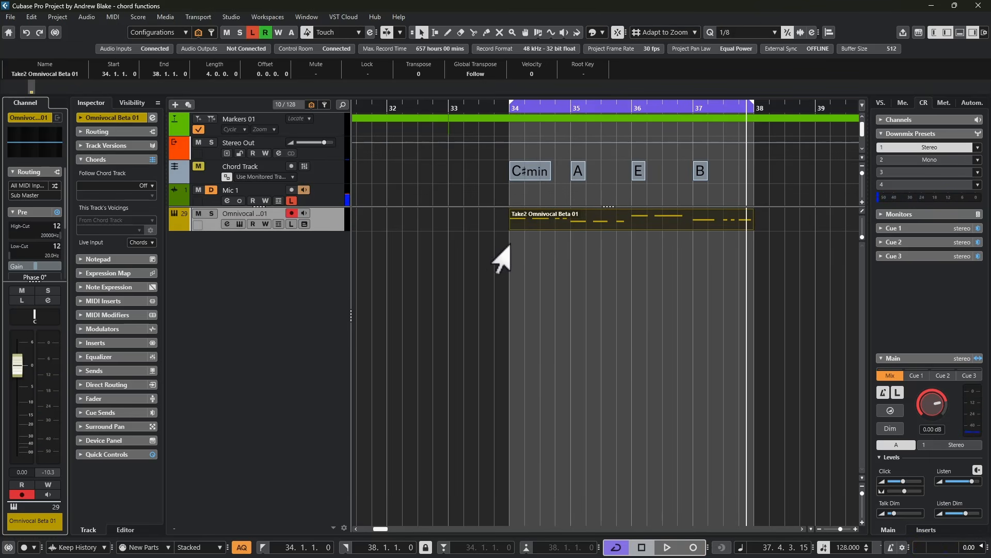
Open the recorded Omnivocal part in the Key Editor, enter lyrics on its notes, including 'la' at 37.3.1, and play them back
{"action": "double_click", "coordinate": [534, 227]}
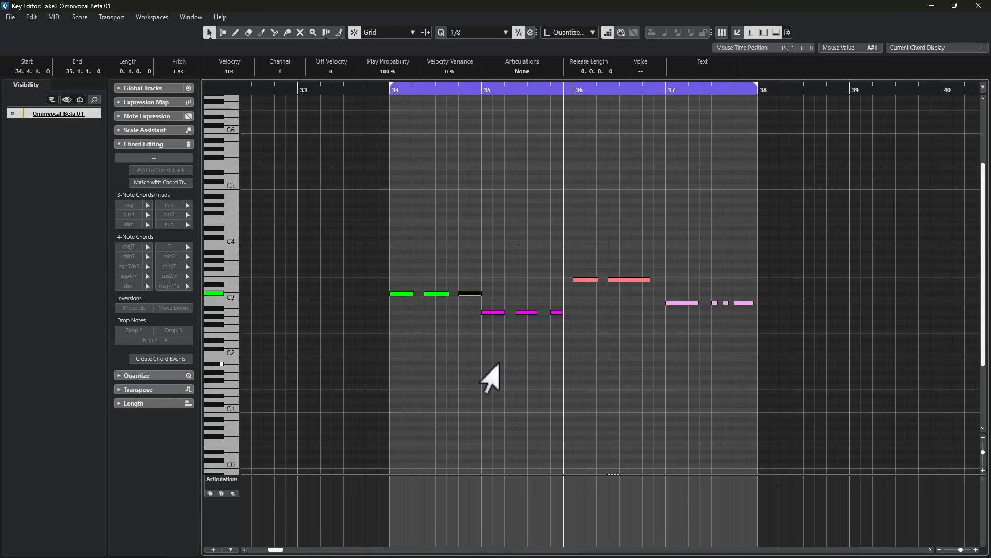
{"action": "left_click", "coordinate": [393, 294]}
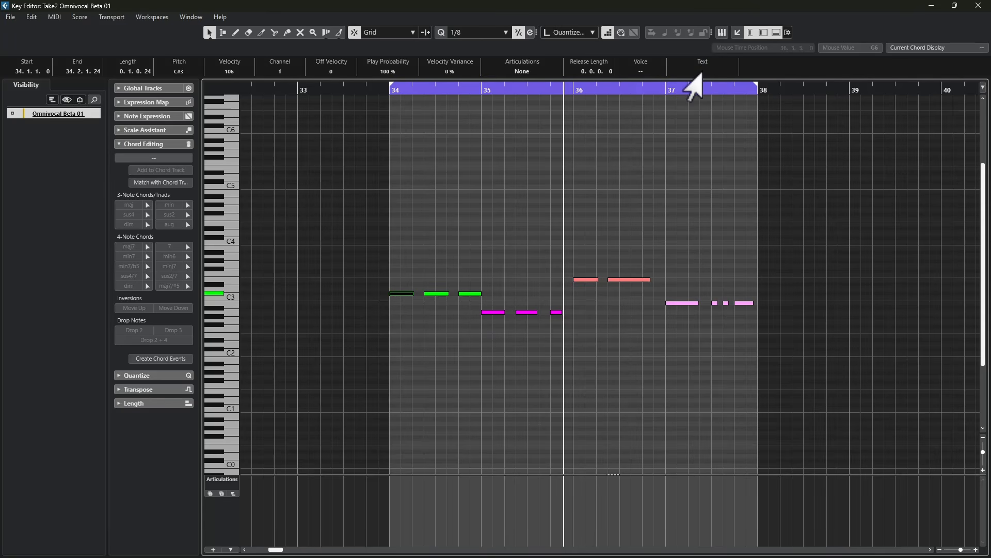
{"action": "key", "text": "Right"}
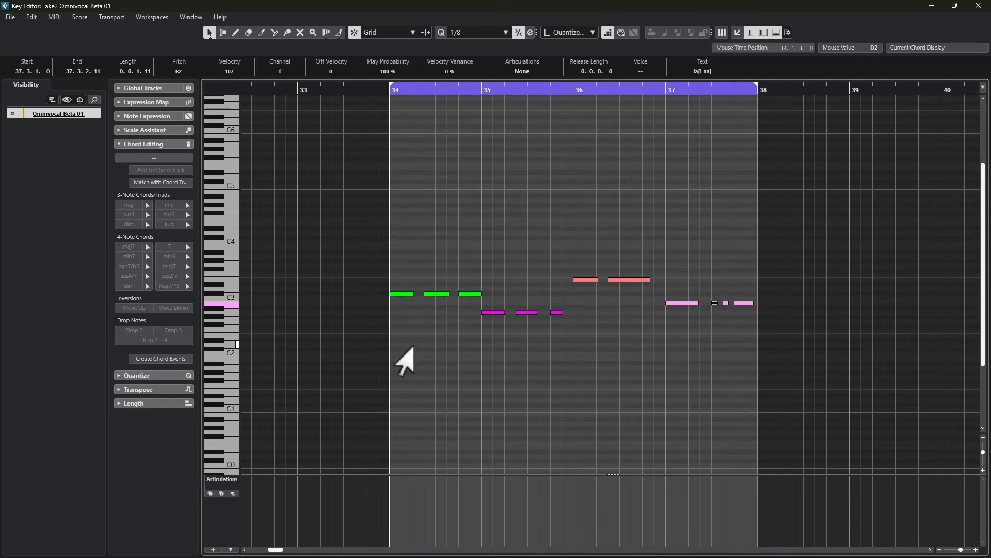
{"action": "key", "text": "space"}
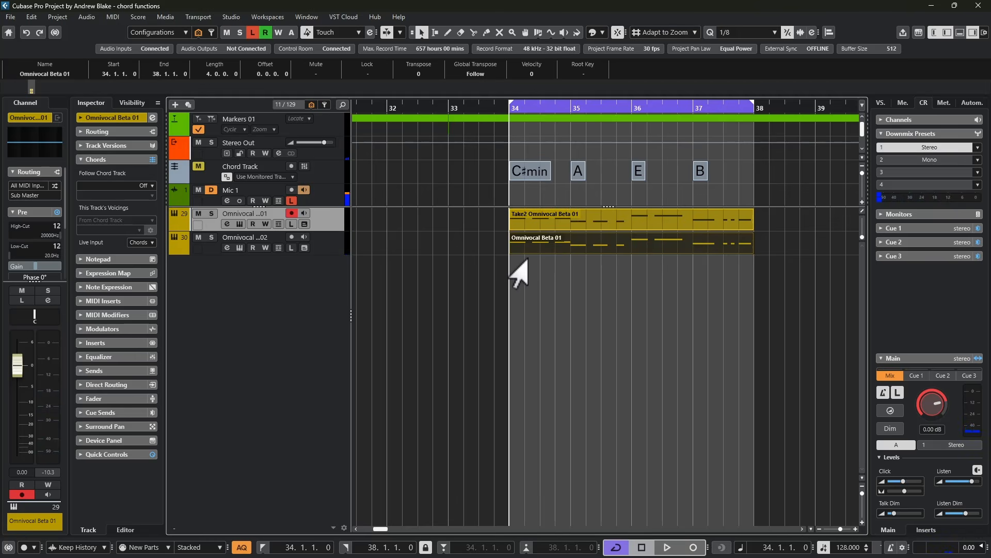
Play back the Omnivocal part together with its copy on the second Omnivocal track
{"action": "key", "text": "space"}
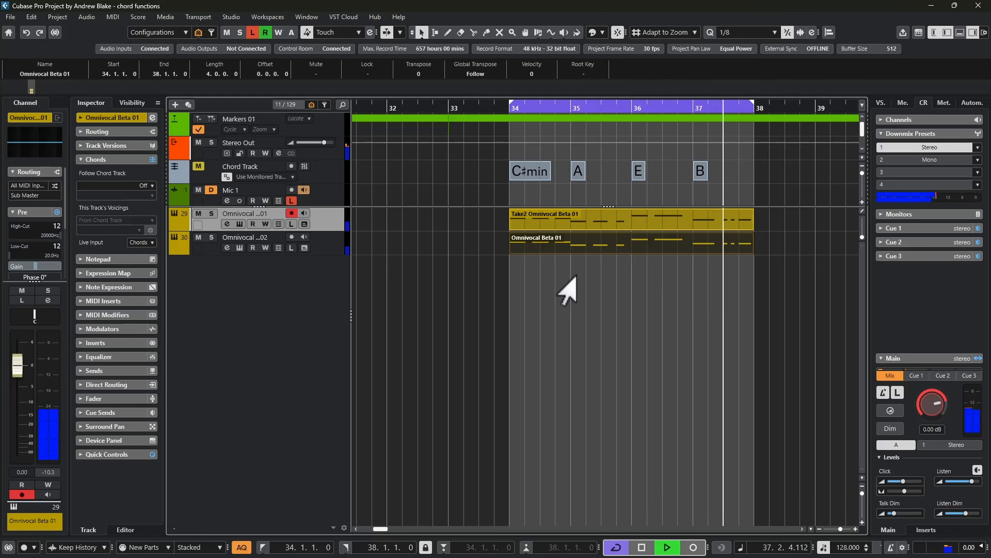
{"action": "key", "text": "space"}
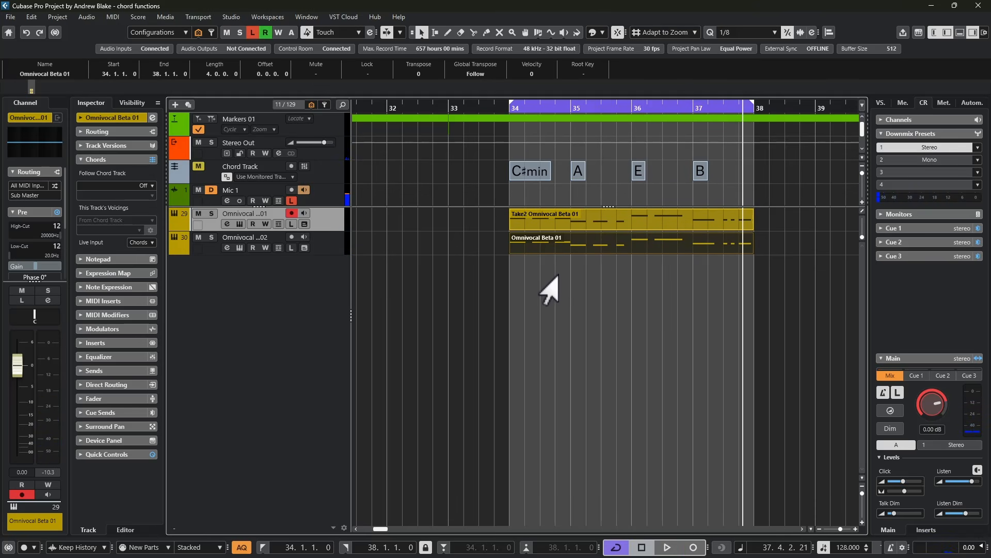
Make the first Omnivocal track follow the chord track directly in Single Voice mode and play back the vocal harmony
{"action": "left_click", "coordinate": [329, 218]}
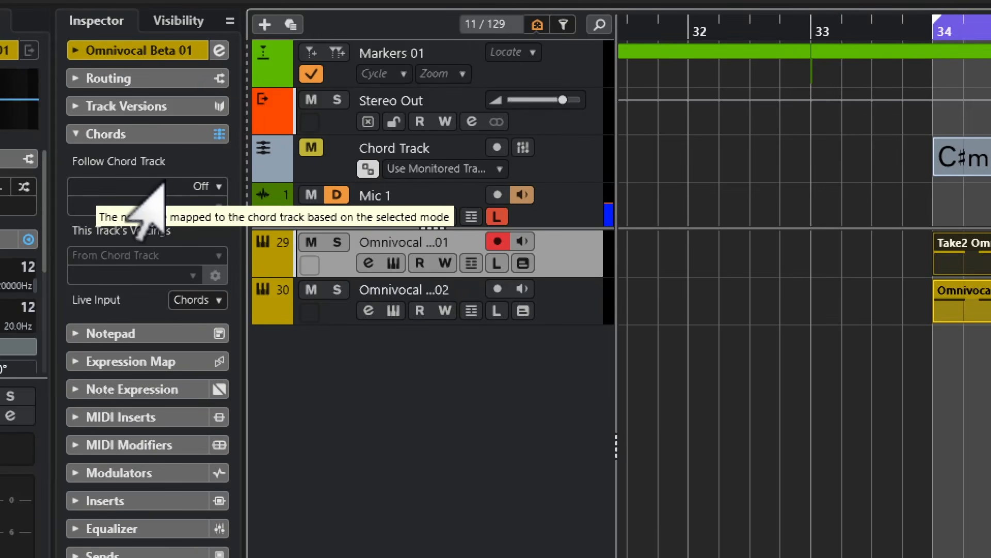
{"action": "left_click", "coordinate": [163, 186]}
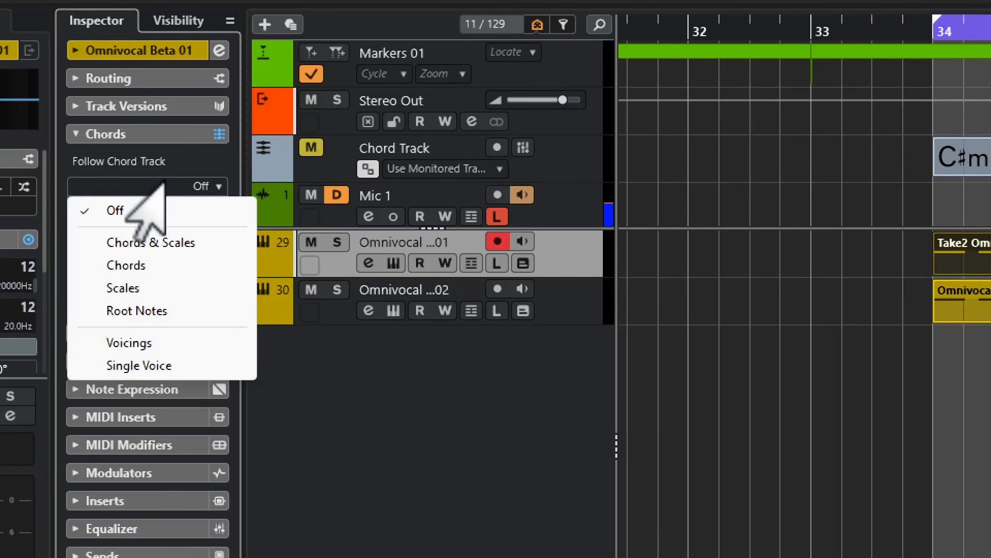
{"action": "left_click", "coordinate": [133, 365]}
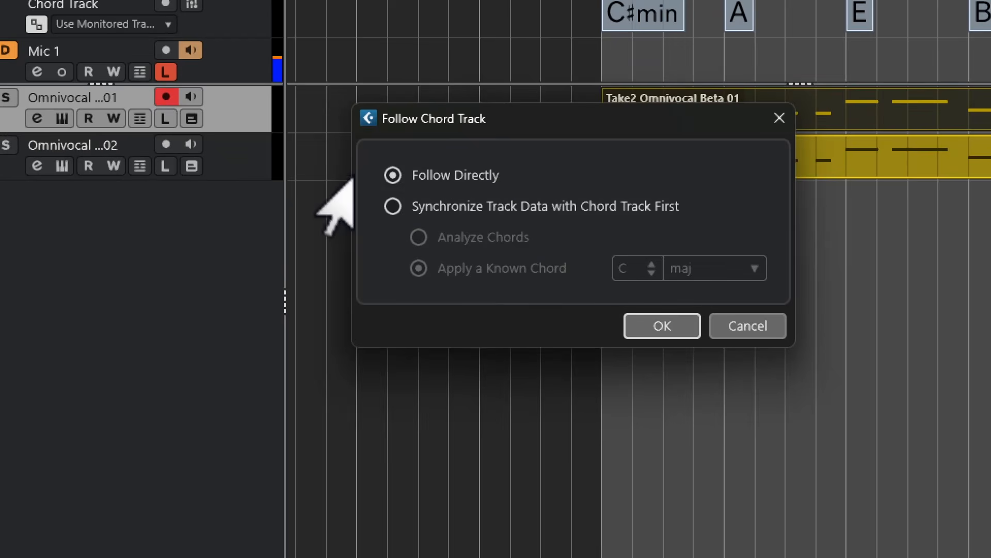
{"action": "left_click", "coordinate": [663, 326]}
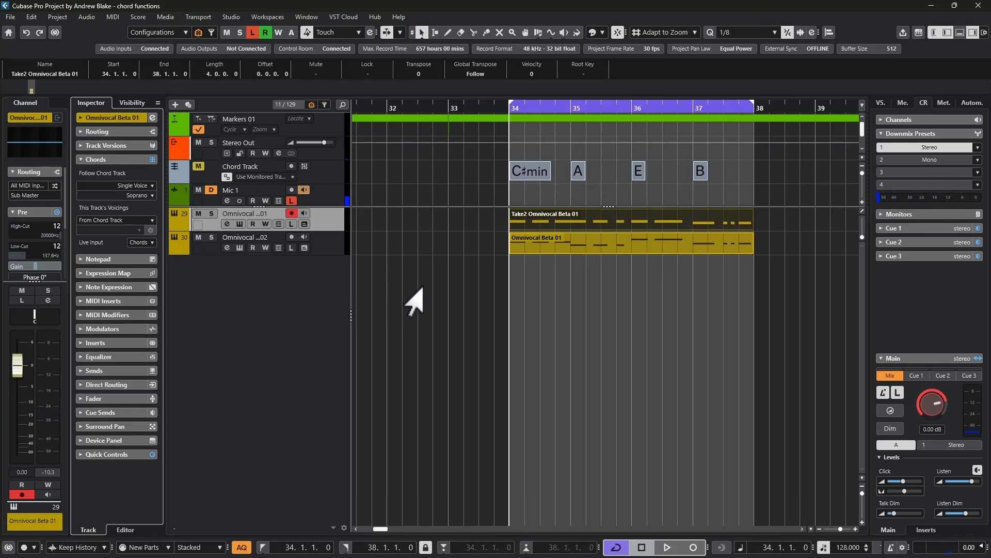
{"action": "key", "text": "space"}
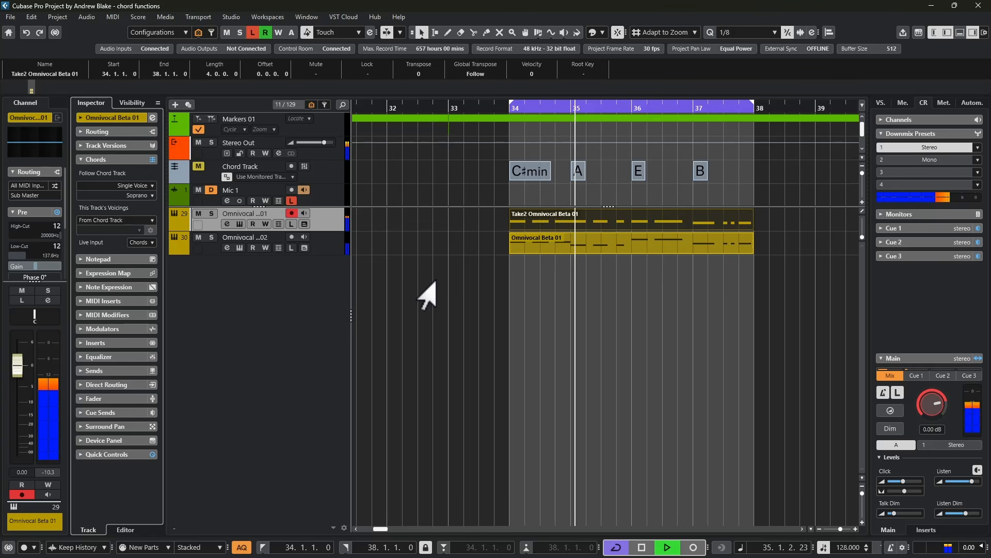
{"action": "key", "text": "space"}
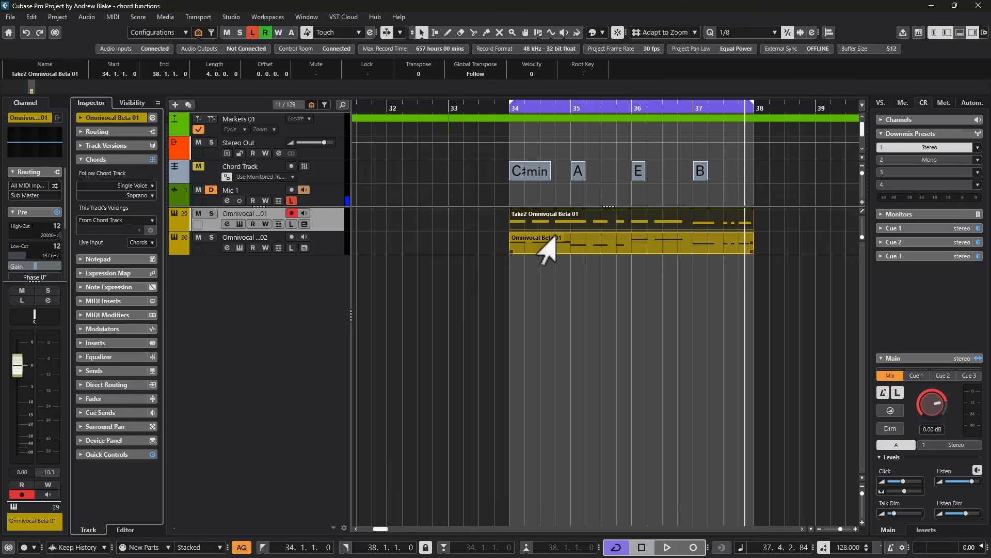
Copy the soprano harmony part onto a new track below, set the first Omnivocal track's single voice to Alto and play it back
{"action": "left_click_drag", "start_coordinate": [566, 222], "coordinate": [562, 265]}
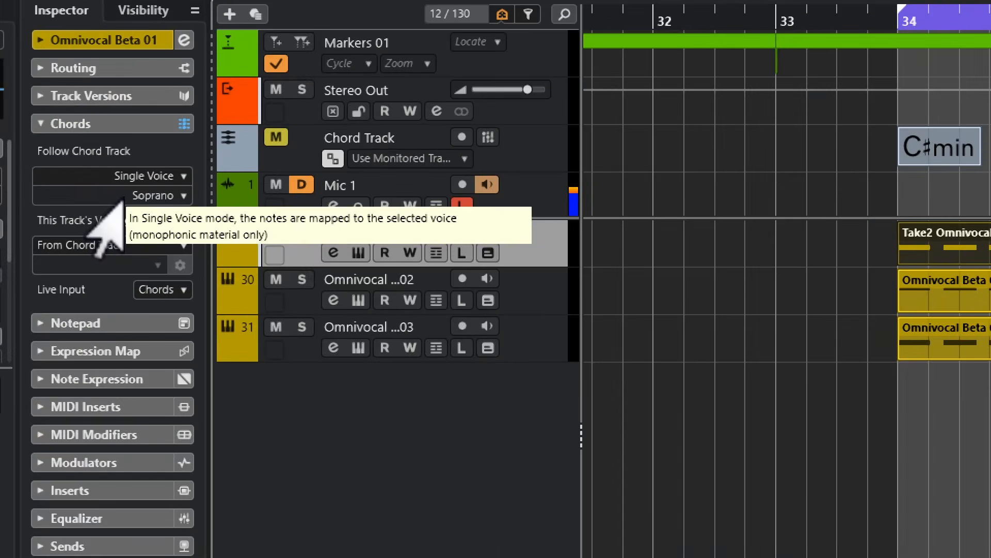
{"action": "left_click", "coordinate": [133, 197]}
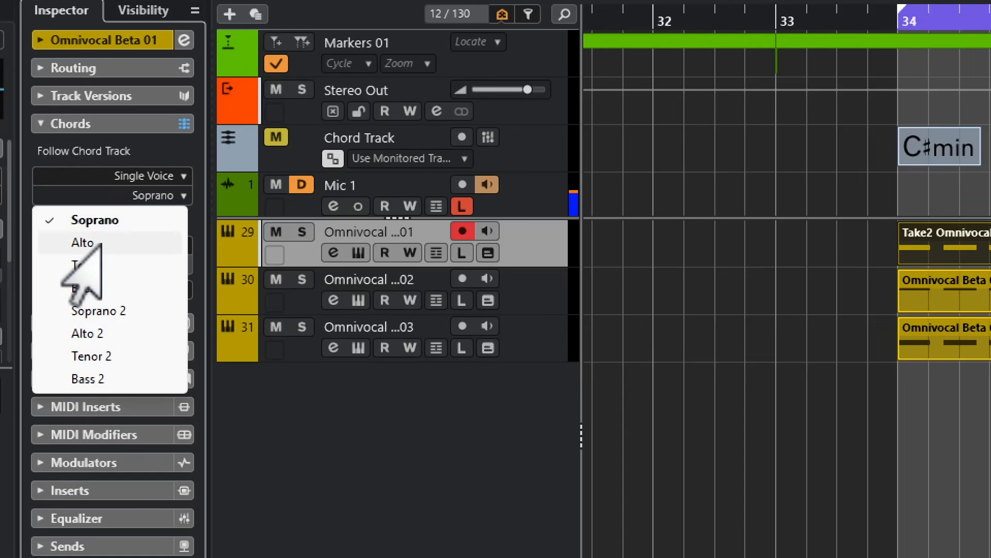
{"action": "left_click", "coordinate": [52, 243]}
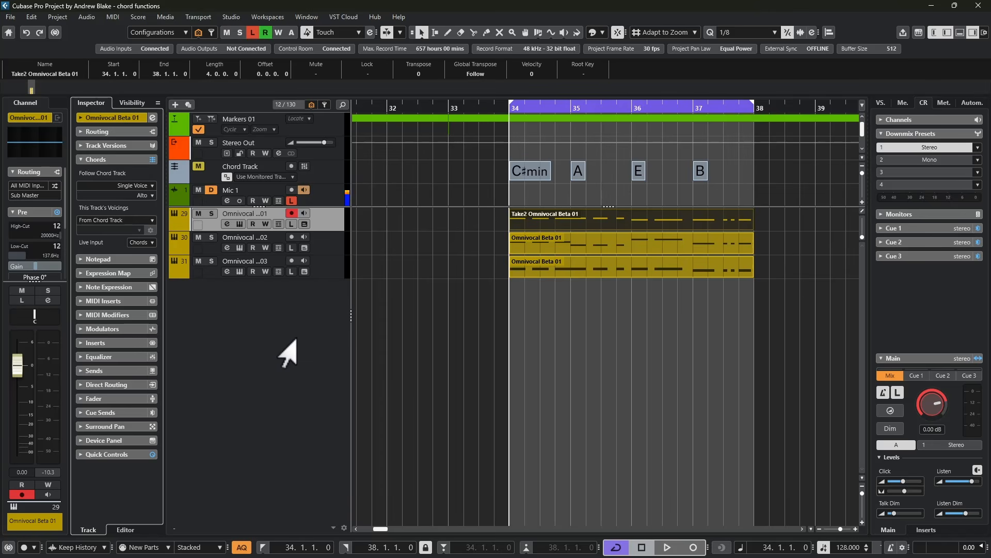
{"action": "key", "text": "space"}
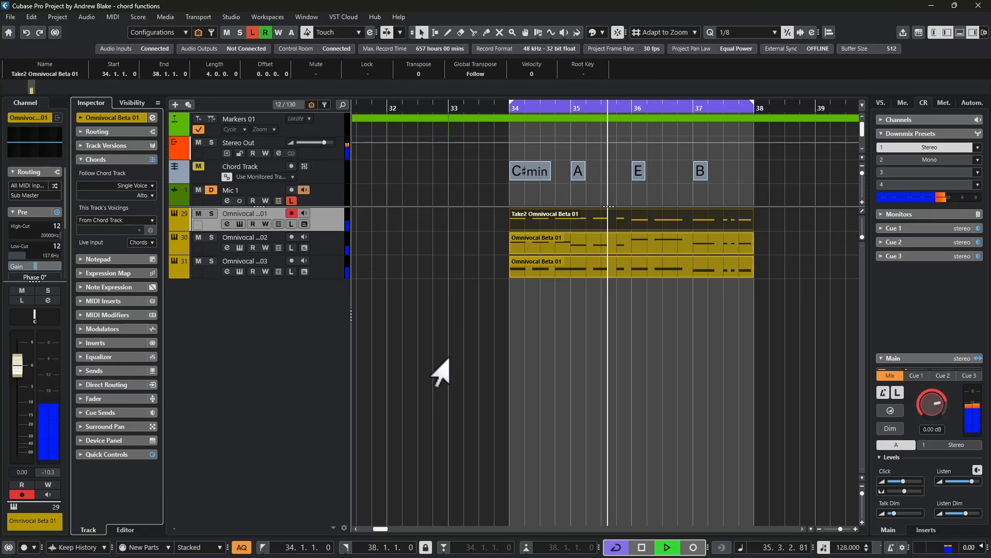
{"action": "key", "text": "space"}
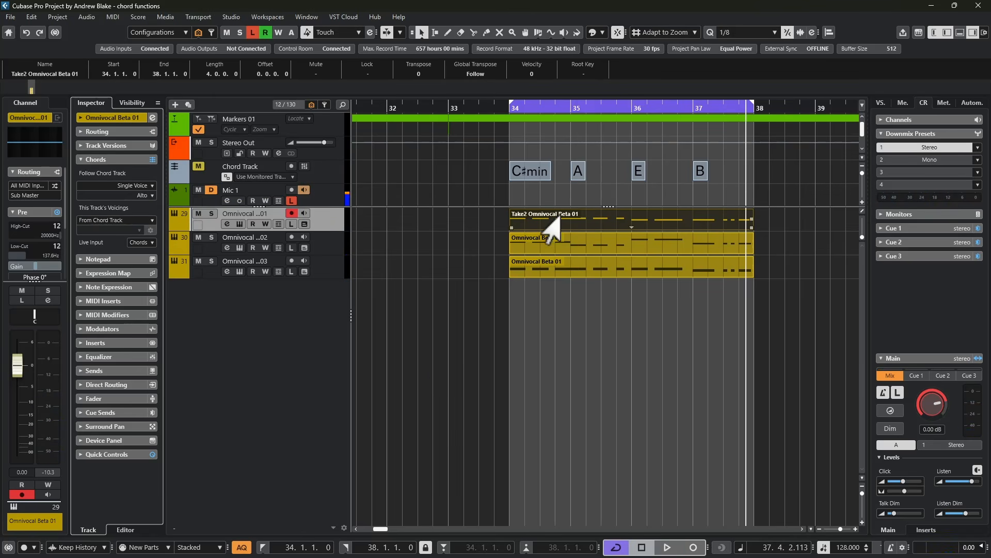
Copy the alto harmony part onto another new track, set the first Omnivocal track's single voice to Tenor and play it back
{"action": "left_click_drag", "start_coordinate": [568, 221], "coordinate": [553, 295]}
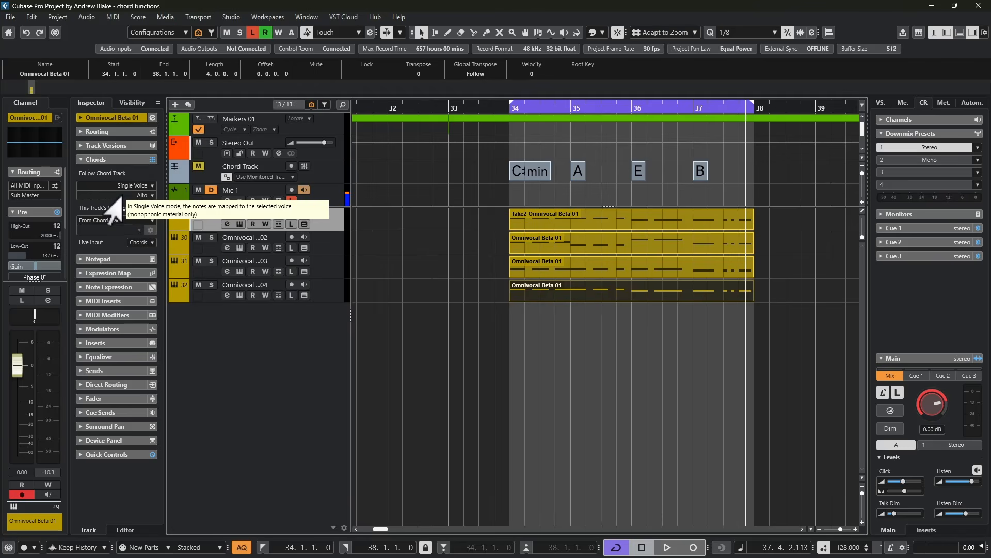
{"action": "left_click", "coordinate": [122, 196]}
{"action": "left_click", "coordinate": [89, 231]}
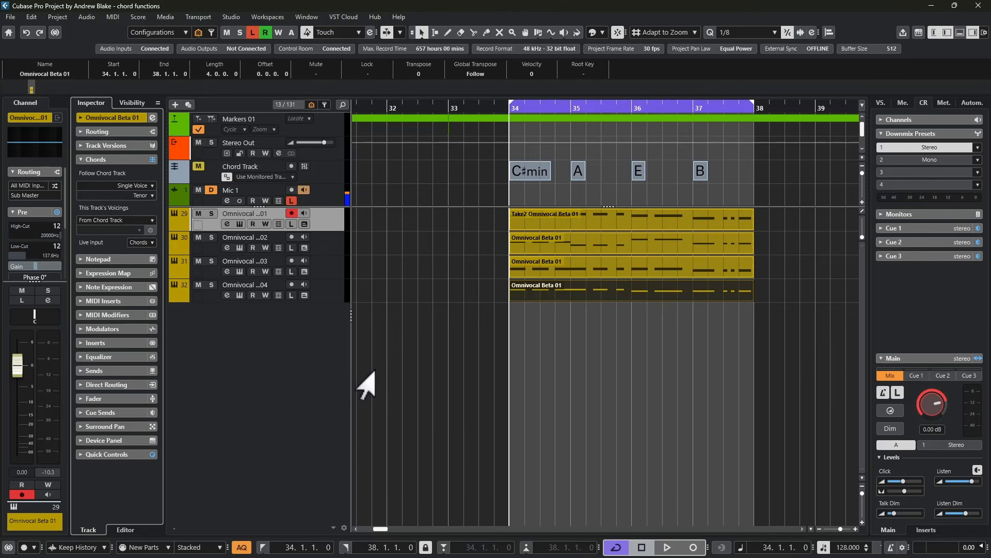
{"action": "key", "text": "space"}
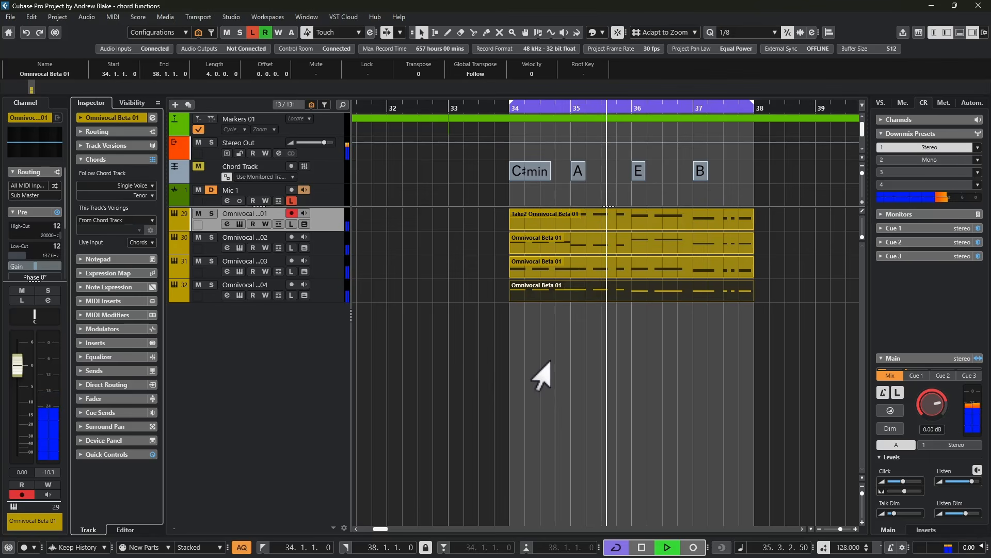
{"action": "key", "text": "space"}
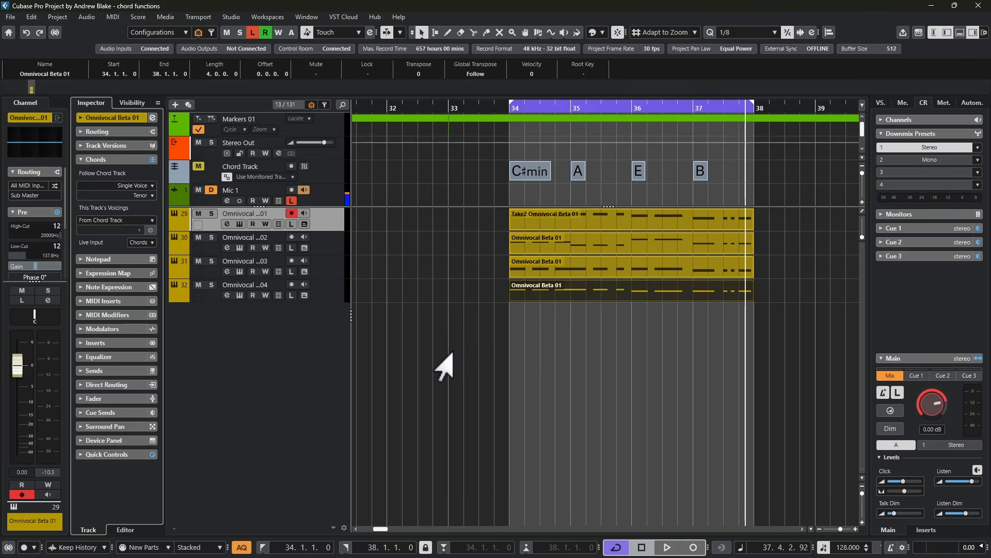
Rename the four Omnivocal part tracks, in order, as main, soprano, alto and tenor
{"action": "left_click", "coordinate": [319, 244]}
{"action": "double_click", "coordinate": [254, 239]}
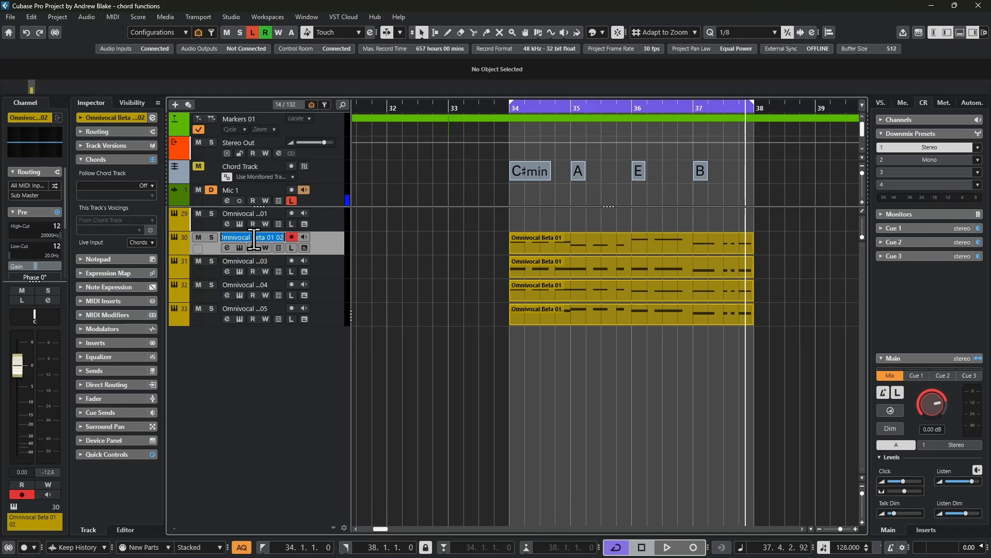
{"action": "type", "text": "main"}
{"action": "key", "text": "Tab"}
{"action": "type", "text": "sop"}
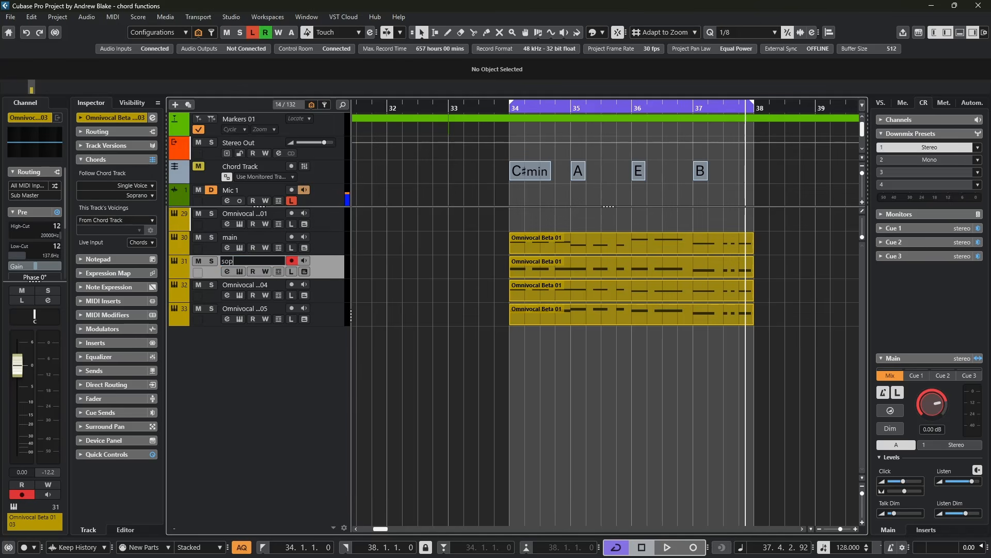
{"action": "type", "text": "rano"}
{"action": "key", "text": "Tab"}
{"action": "type", "text": "alto"}
{"action": "key", "text": "Tab"}
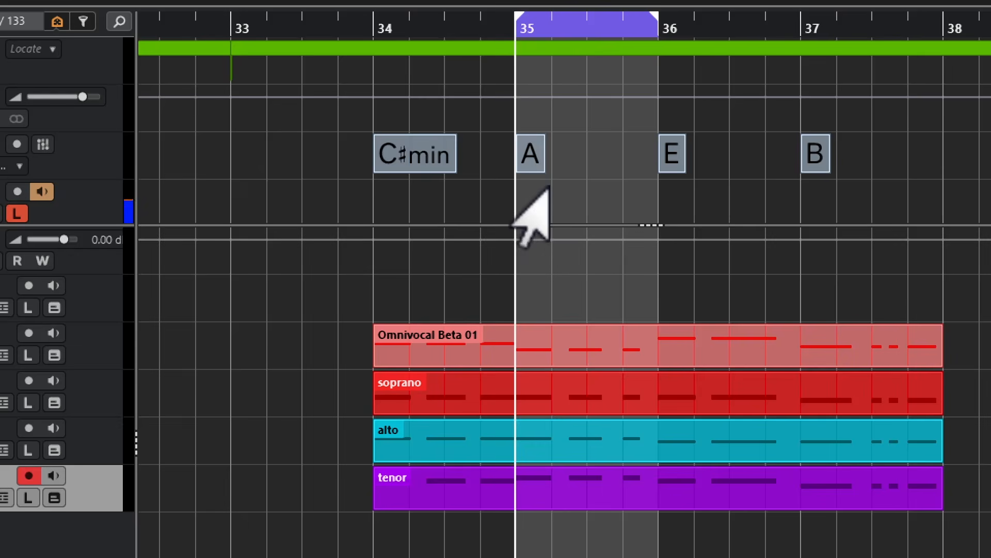
Play back the harmonies in bar 35, change that bar's A chord to A minor and play the bar back again
{"action": "key", "text": "space"}
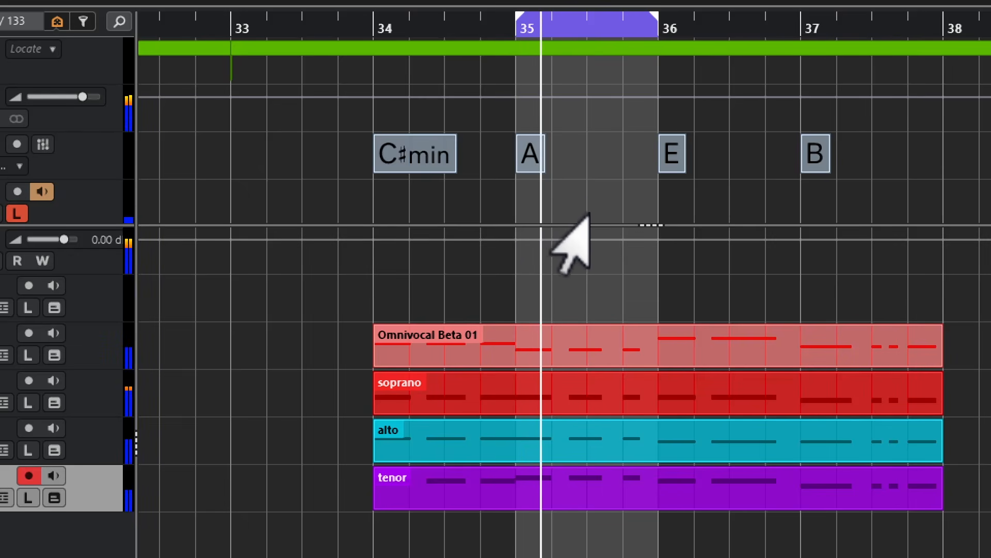
{"action": "double_click", "coordinate": [530, 160]}
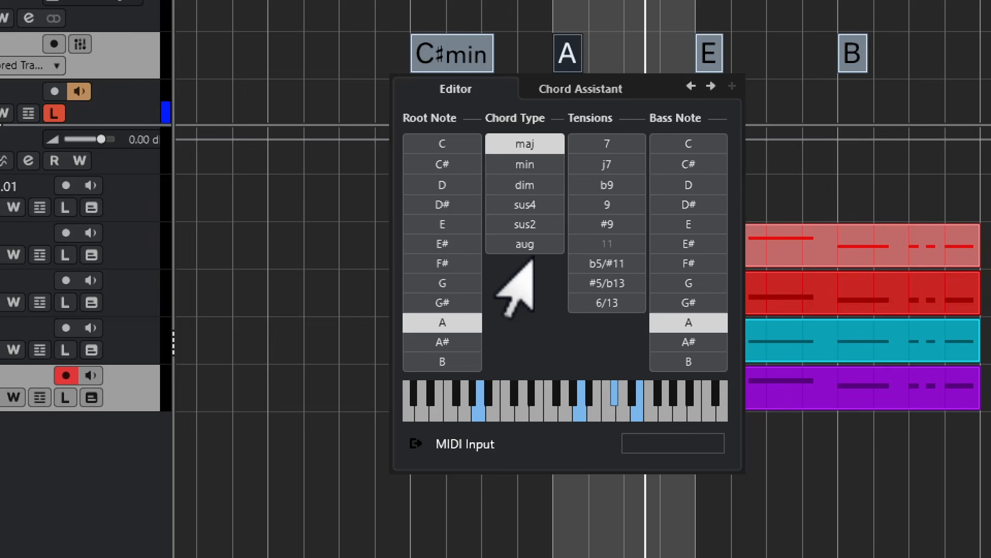
{"action": "left_click", "coordinate": [511, 164]}
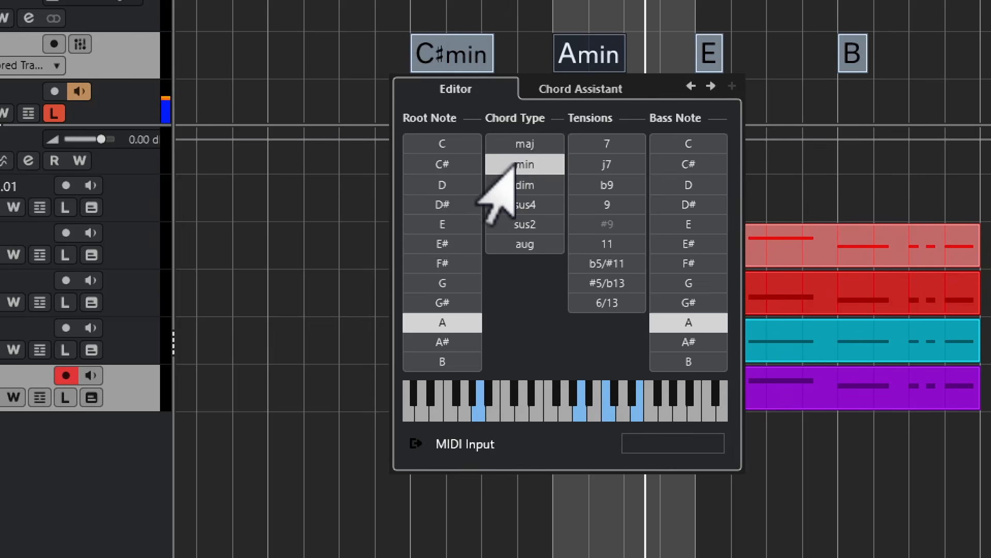
{"action": "key", "text": "KP_1"}
{"action": "key", "text": "space"}
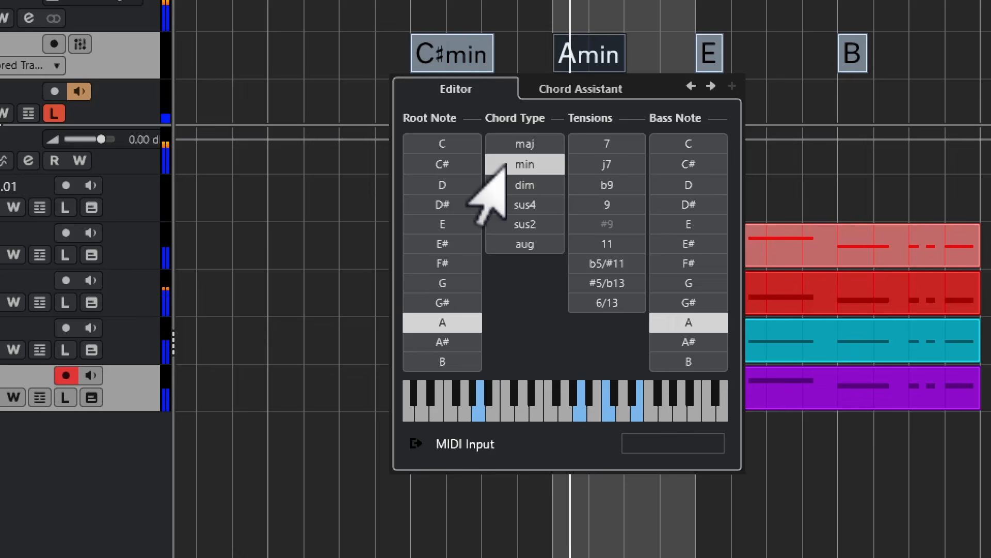
Change the bar 35 chord to A diminished and play the bar back from its start
{"action": "left_click", "coordinate": [503, 185]}
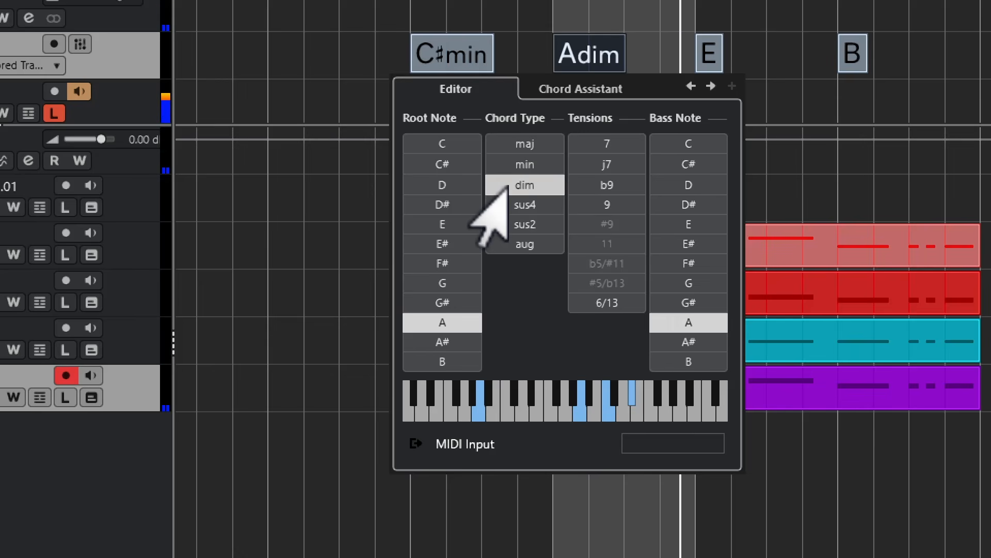
{"action": "key", "text": "KP_1"}
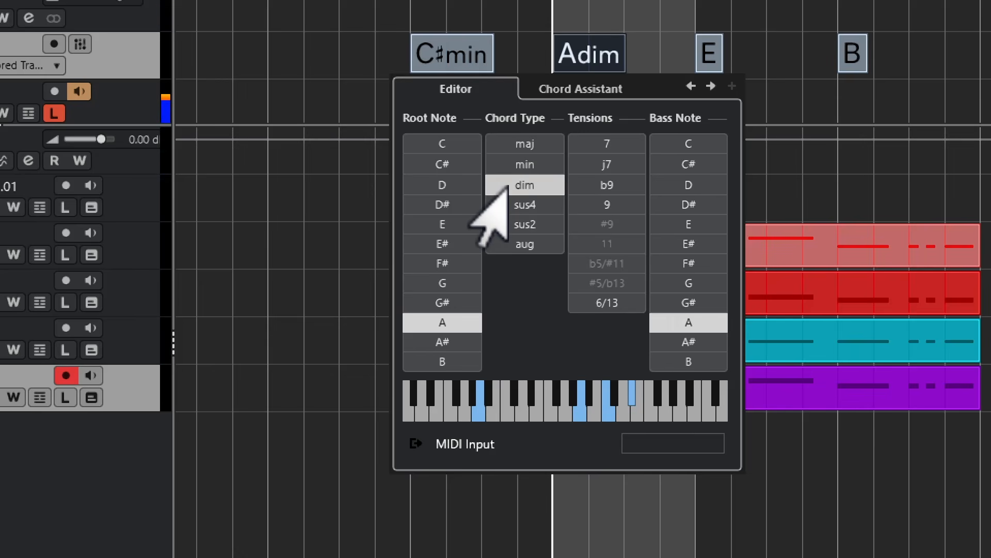
{"action": "key", "text": "space"}
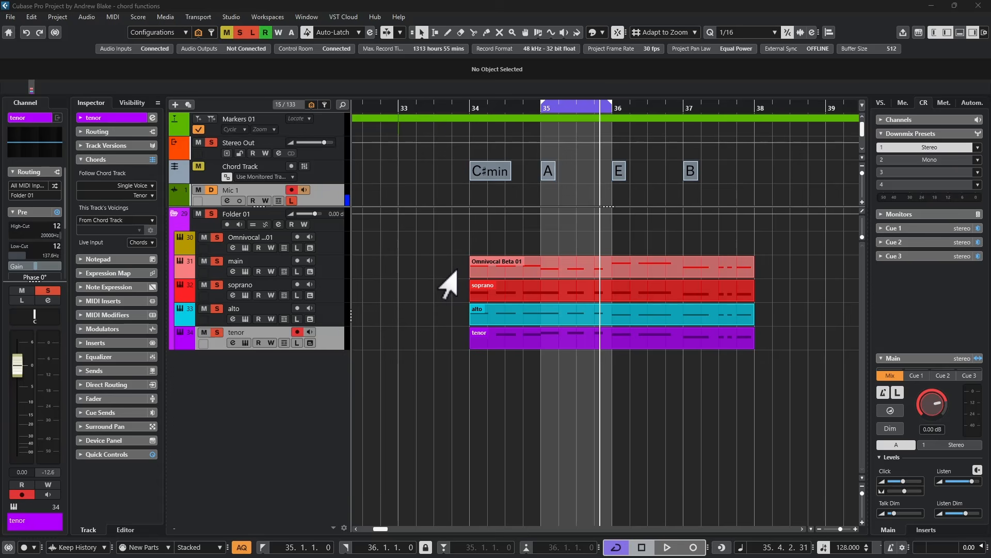
Select the main, soprano, alto and tenor parts together and open them in the Key Editor
{"action": "left_click_drag", "start_coordinate": [459, 263], "coordinate": [631, 358]}
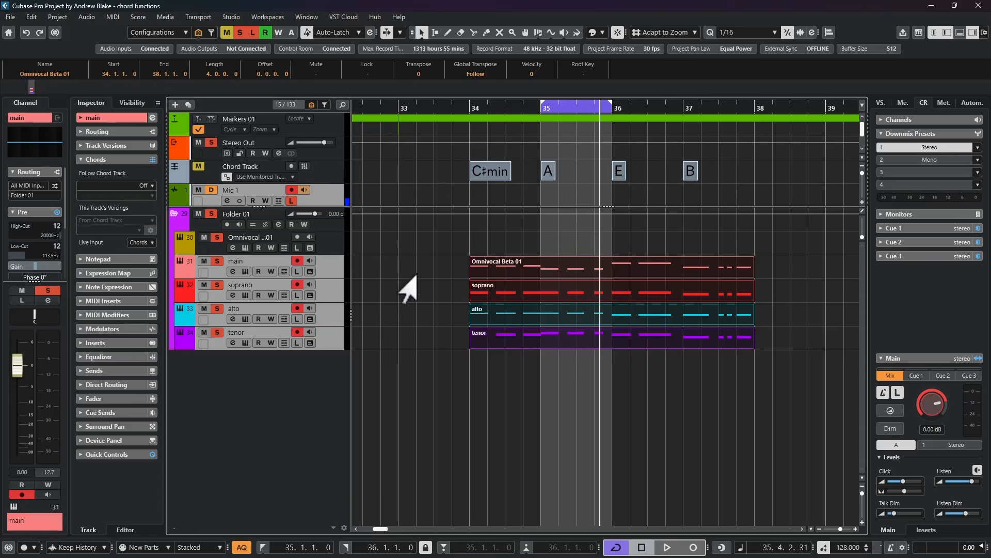
{"action": "left_click", "coordinate": [113, 16]}
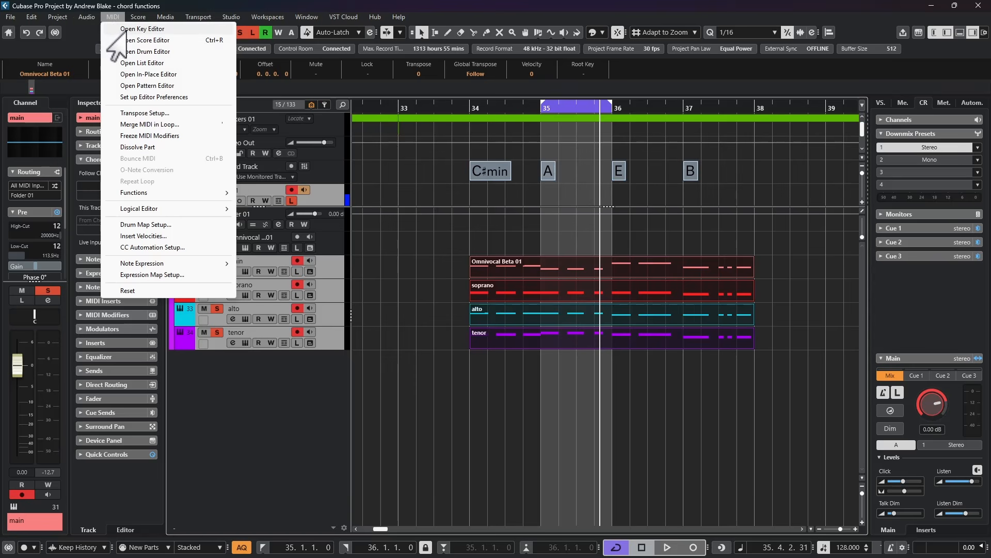
{"action": "left_click", "coordinate": [126, 29]}
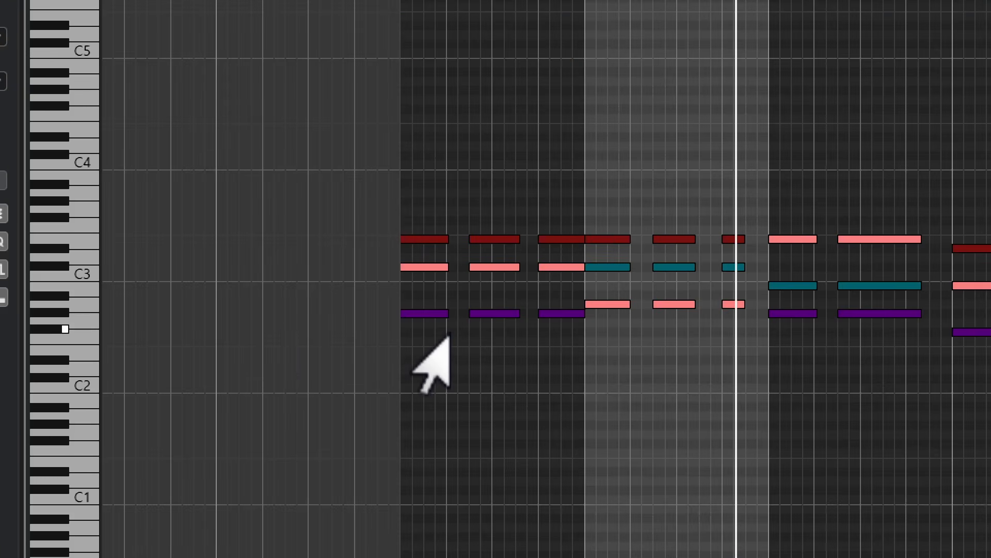
Try to move the tenor part's first note down to C#2 in the Key Editor
{"action": "left_click", "coordinate": [413, 314]}
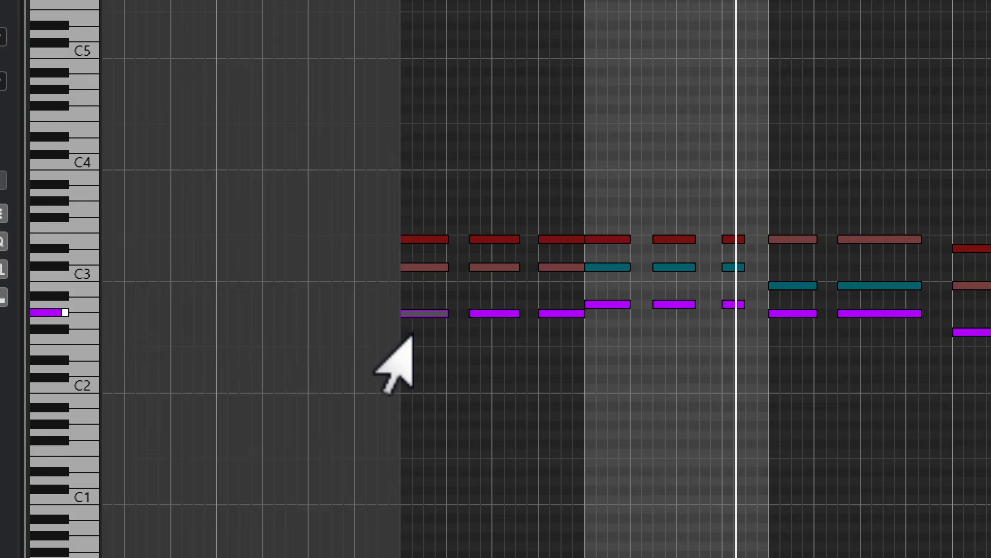
{"action": "left_click_drag", "start_coordinate": [412, 315], "coordinate": [411, 389]}
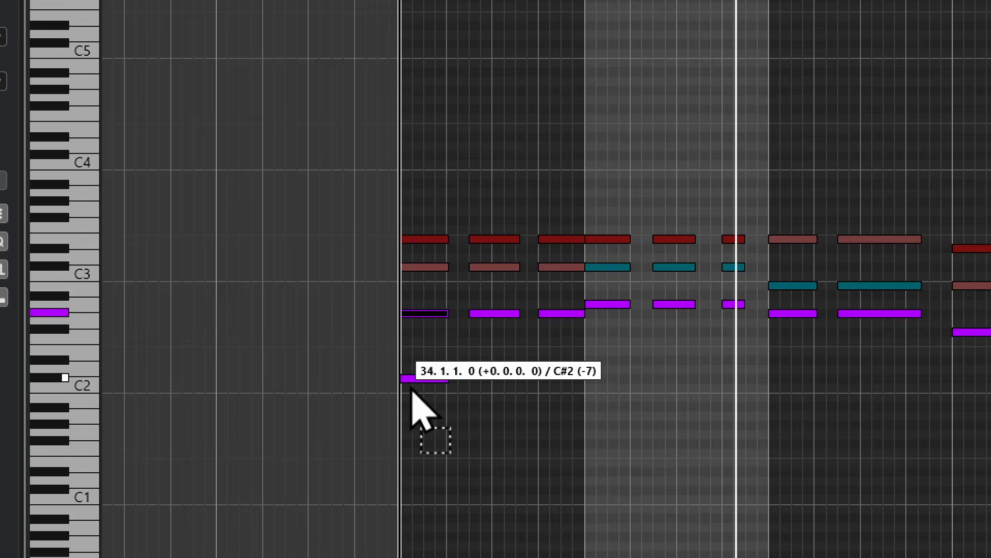
{"action": "key", "text": "Escape"}
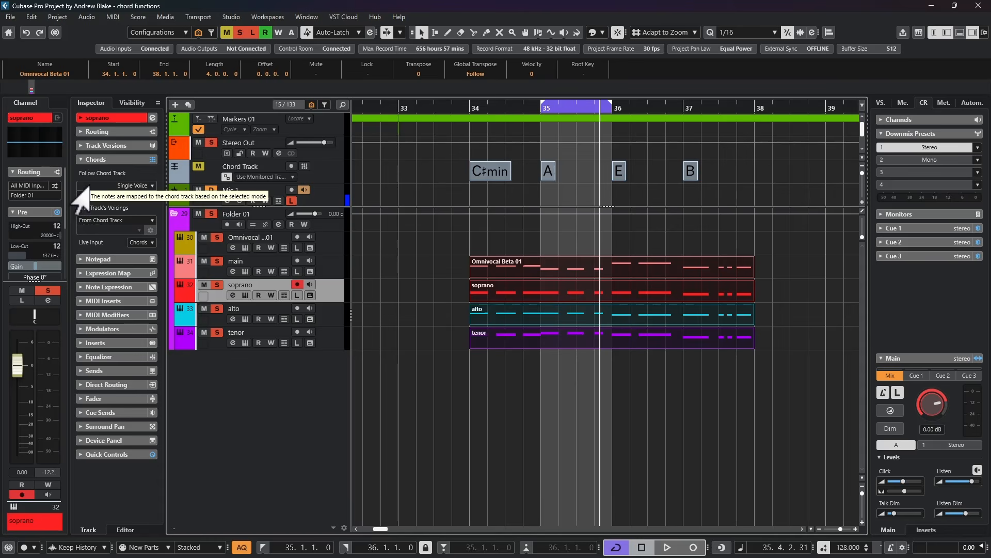
Turn off chord track following for the soprano track and try moving the first tenor note down in the Key Editor
{"action": "left_click", "coordinate": [96, 186]}
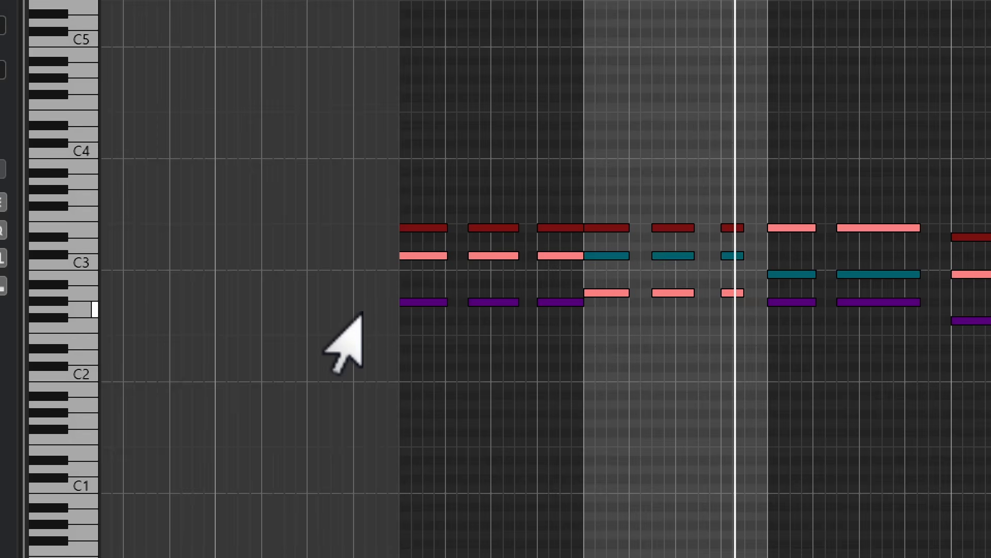
{"action": "left_click", "coordinate": [413, 304]}
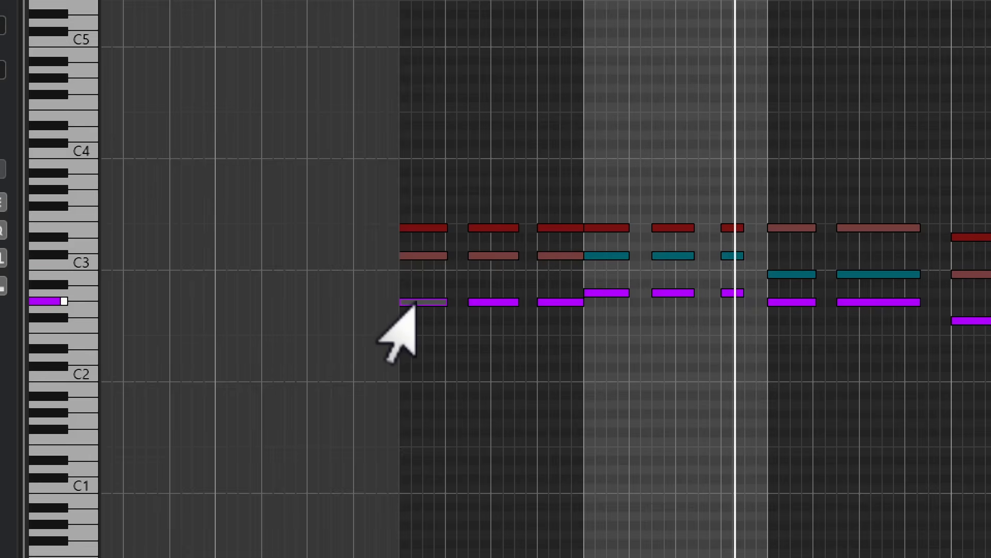
{"action": "left_click_drag", "start_coordinate": [413, 302], "coordinate": [376, 361]}
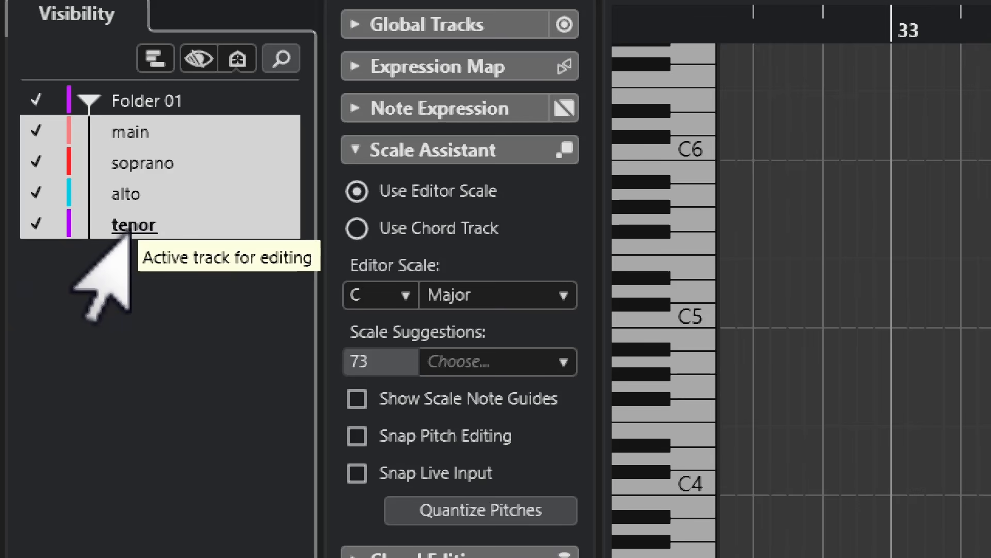
Make alto and soprano in turn the active editing track, and move the Key Editor window aside to reveal the project tracks
{"action": "left_click", "coordinate": [126, 194]}
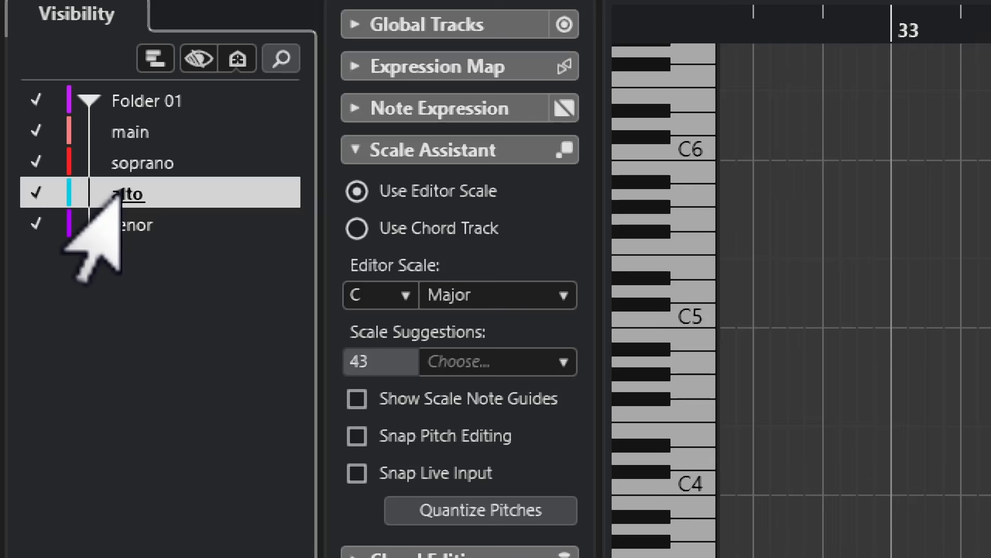
{"action": "left_click", "coordinate": [129, 165]}
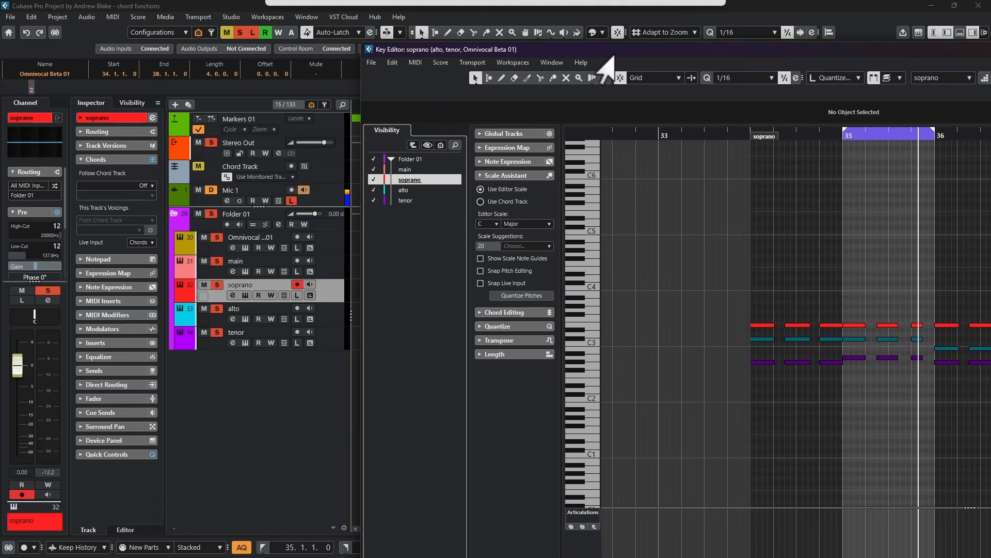
{"action": "left_click_drag", "start_coordinate": [605, 56], "coordinate": [635, 66]}
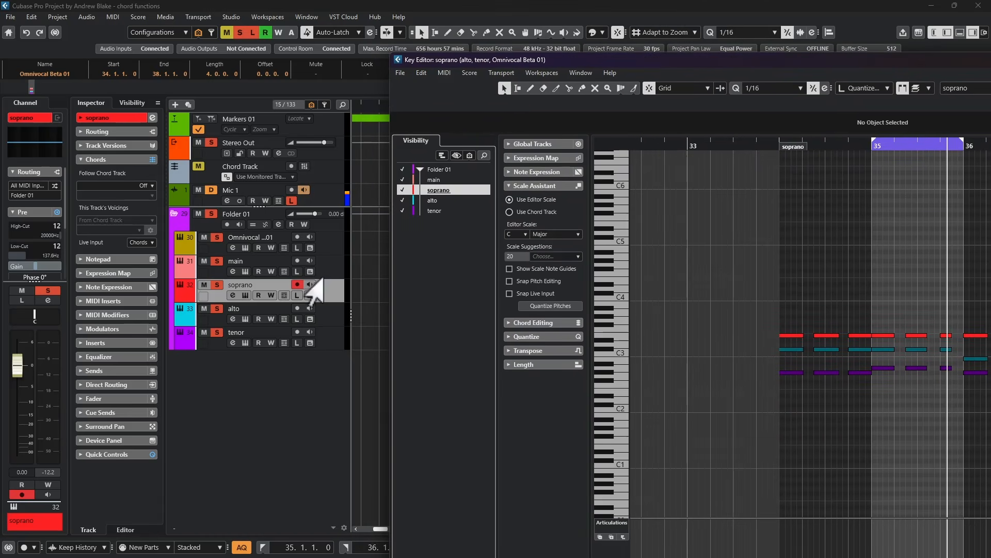
Switch the Key Editor's active track through tenor, main and alto, and select the main part's first note at 34.1.1
{"action": "left_click", "coordinate": [433, 211]}
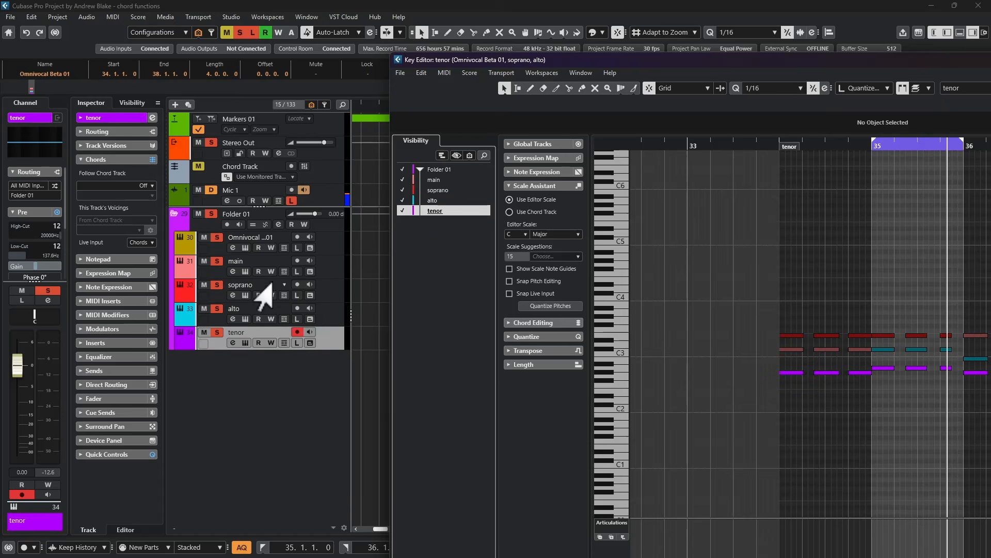
{"action": "left_click", "coordinate": [416, 180]}
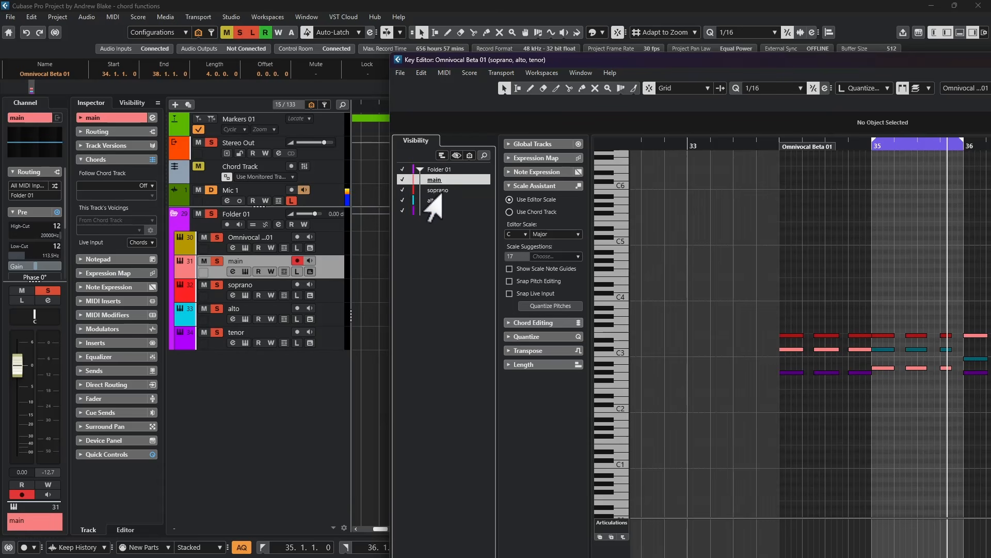
{"action": "left_click", "coordinate": [429, 201]}
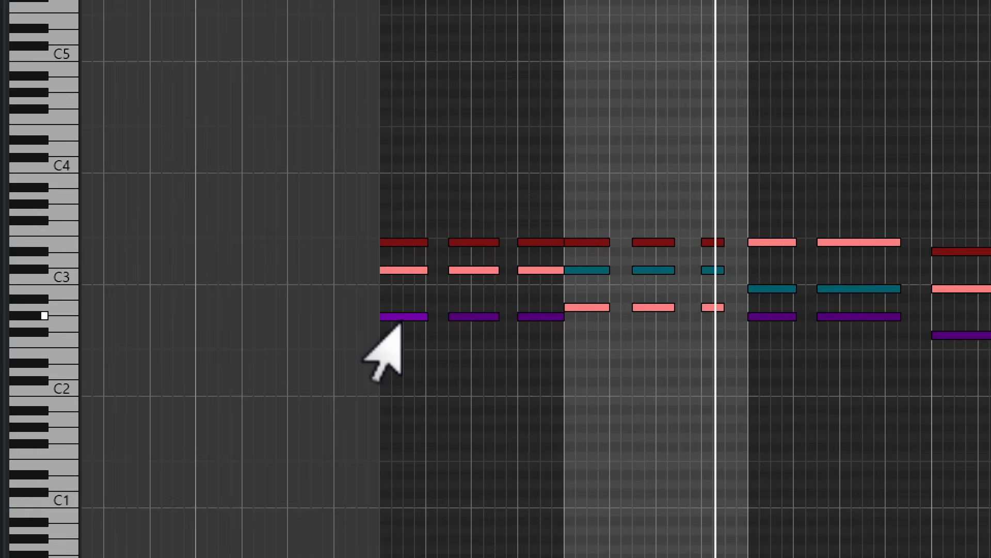
{"action": "left_click", "coordinate": [384, 269]}
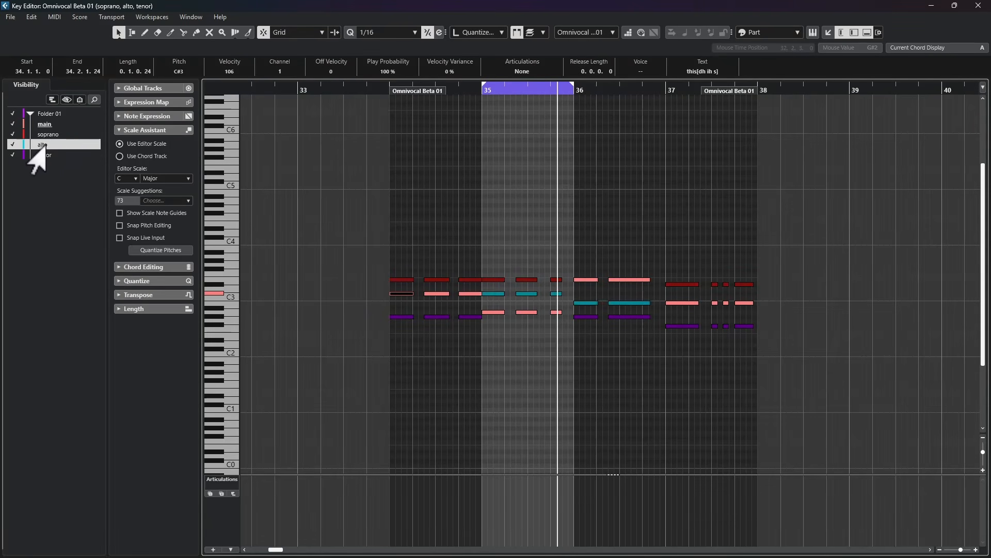
Make soprano the Key Editor's active part through one of its notes and look at the options for editing the active part
{"action": "left_click", "coordinate": [463, 281]}
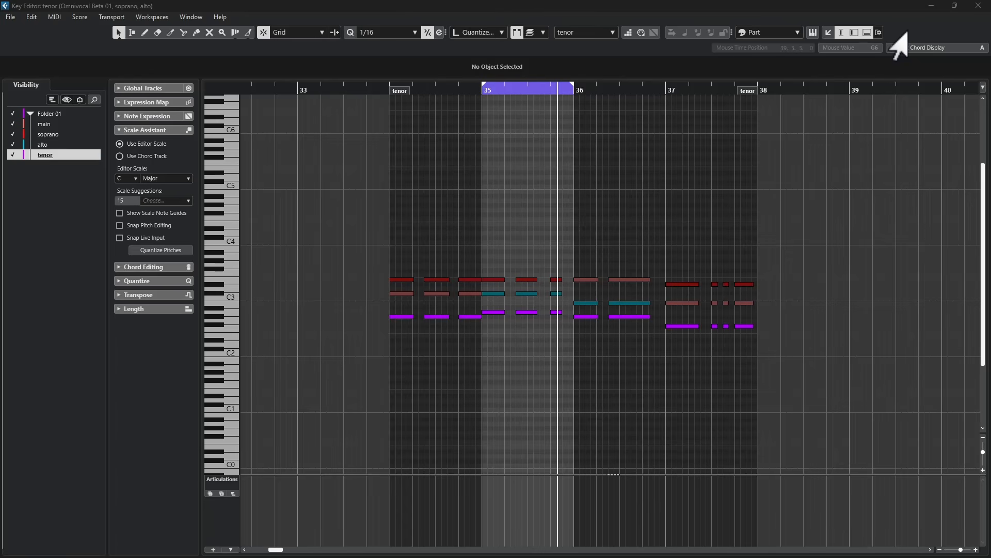
{"action": "right_click", "coordinate": [907, 32]}
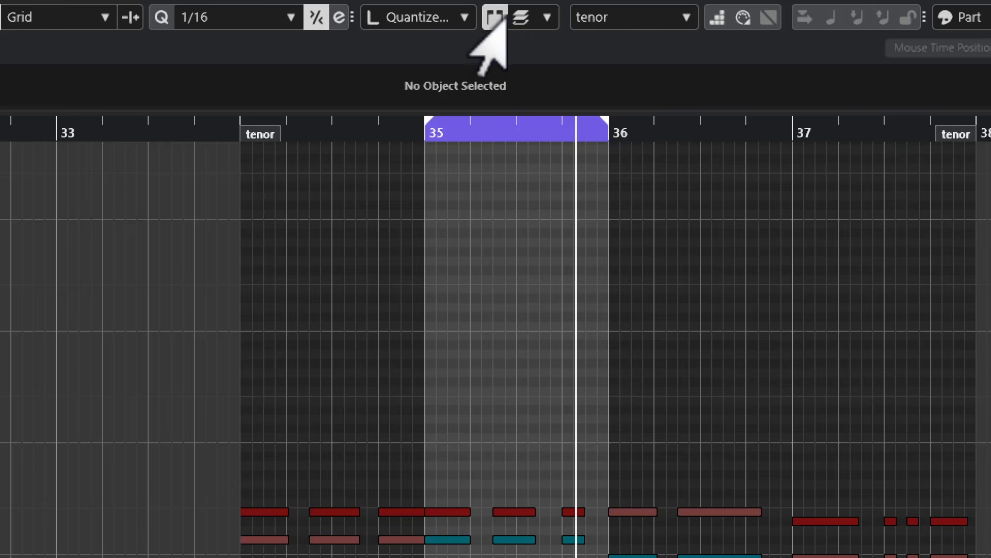
{"action": "left_click", "coordinate": [523, 19]}
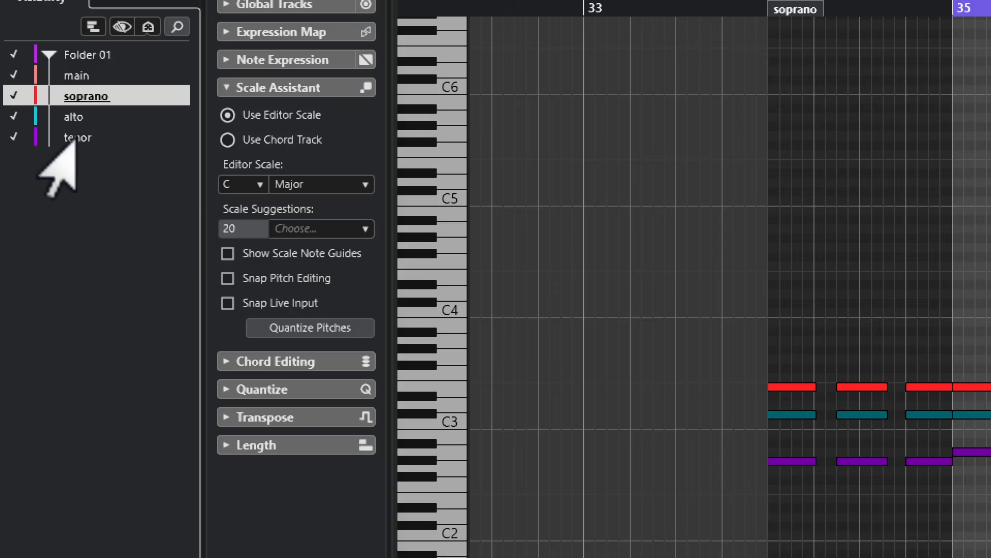
Switch the active editing track back and forth between alto and tenor in the Key Editor's track list, ending on tenor
{"action": "left_click", "coordinate": [76, 134]}
{"action": "left_click", "coordinate": [76, 117]}
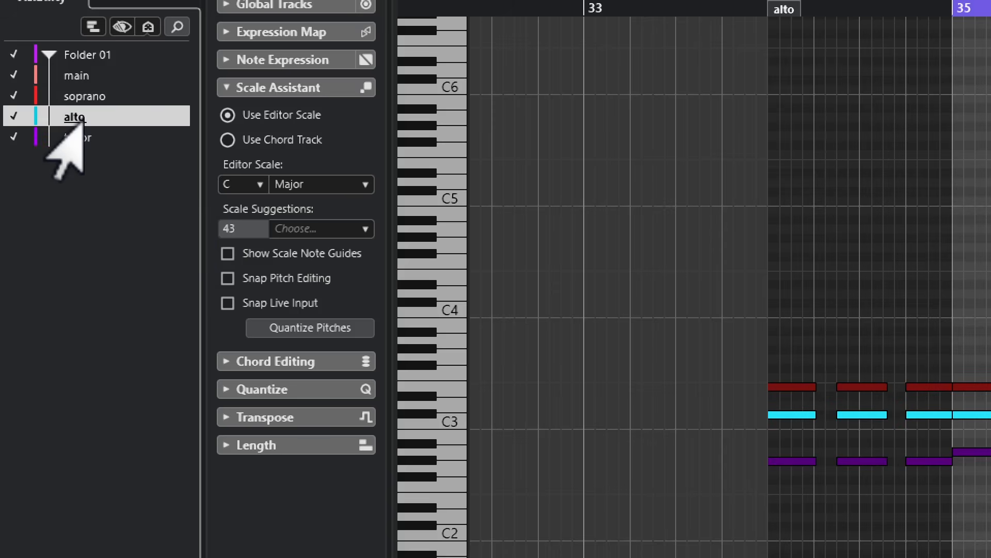
{"action": "left_click", "coordinate": [81, 137]}
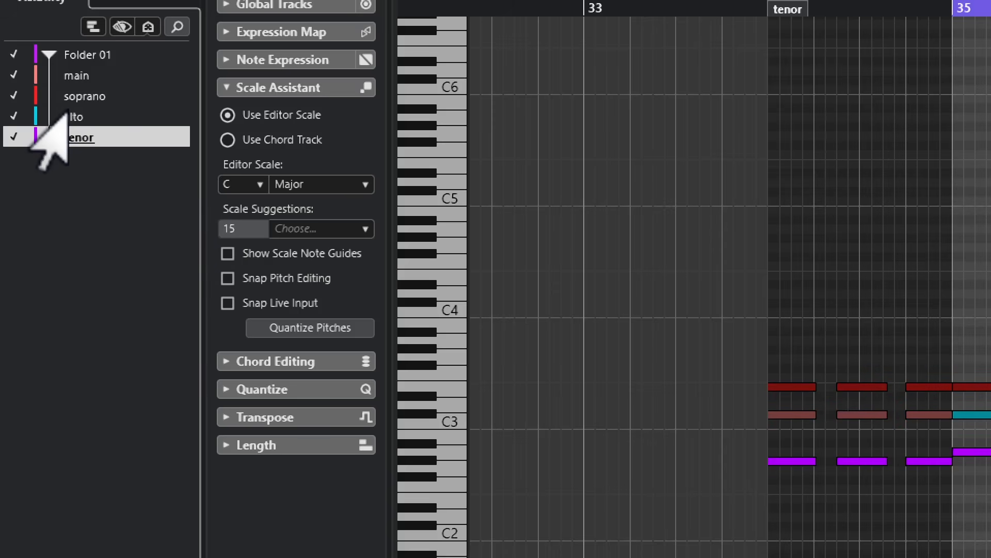
{"action": "left_click", "coordinate": [69, 115]}
{"action": "left_click", "coordinate": [83, 139]}
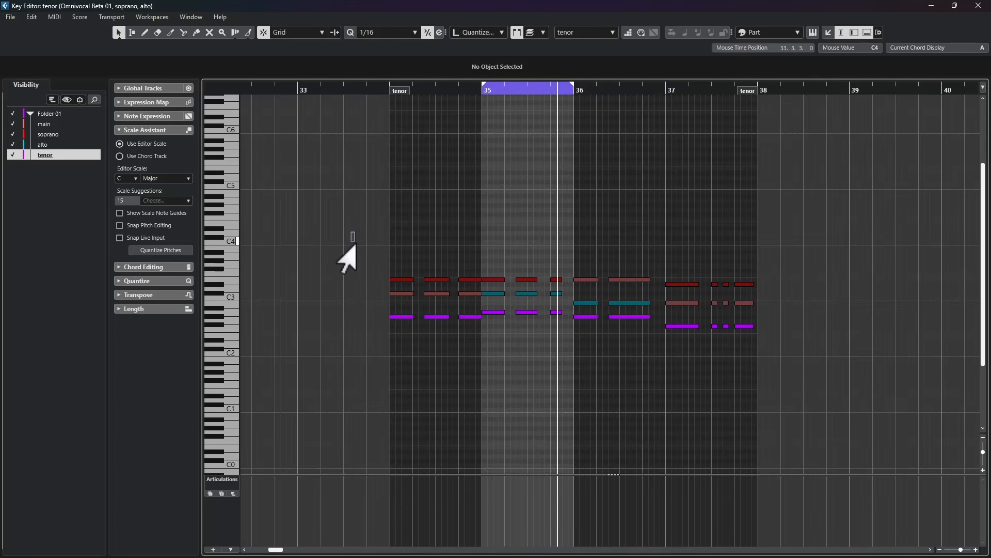
Select all the tenor notes, then make soprano the active track and select all of its notes
{"action": "left_click_drag", "start_coordinate": [691, 291], "coordinate": [990, 557]}
{"action": "left_click_drag", "start_coordinate": [683, 365], "coordinate": [791, 383]}
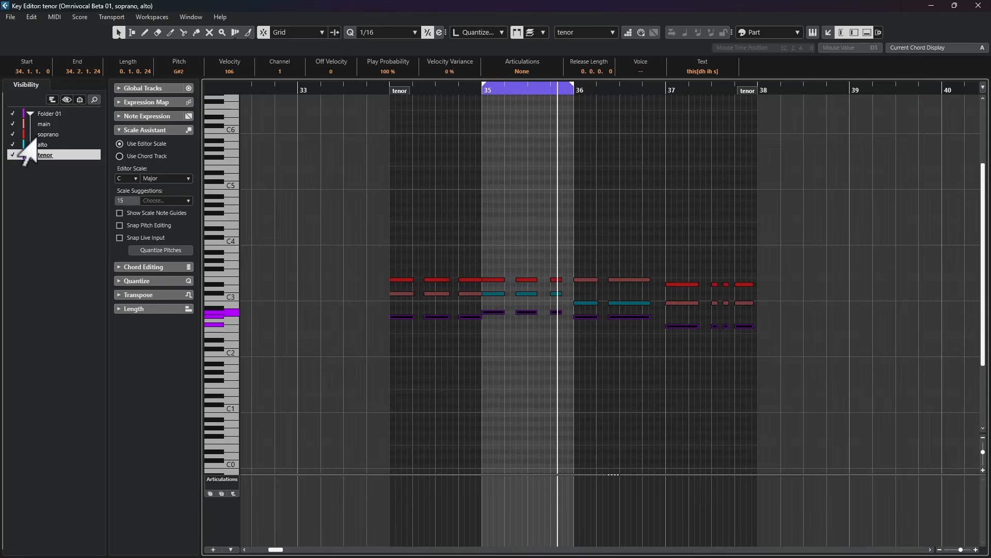
{"action": "left_click", "coordinate": [25, 135]}
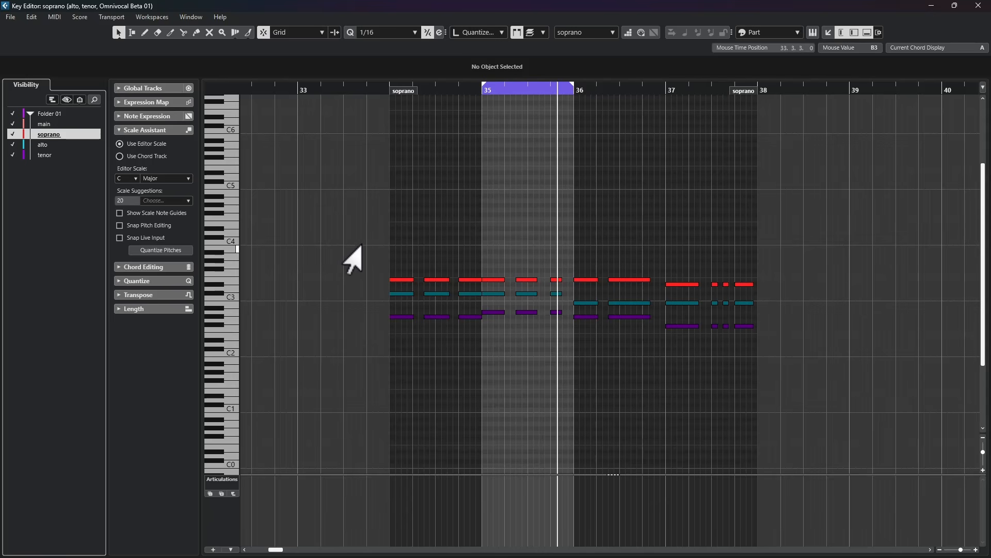
{"action": "left_click_drag", "start_coordinate": [361, 240], "coordinate": [819, 397]}
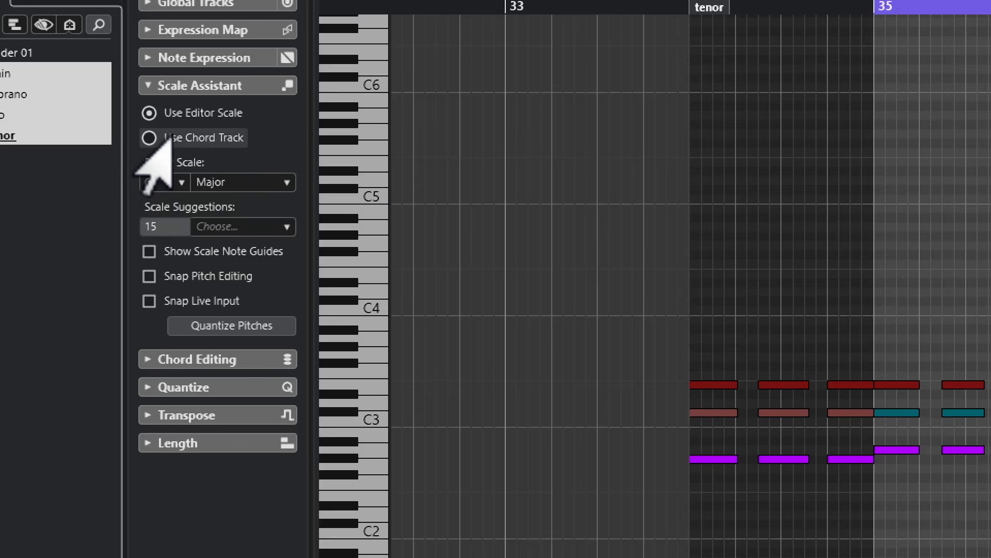
Set the Scale Assistant to use the chord track with the Chords mode
{"action": "left_click", "coordinate": [149, 137]}
{"action": "left_click", "coordinate": [182, 182]}
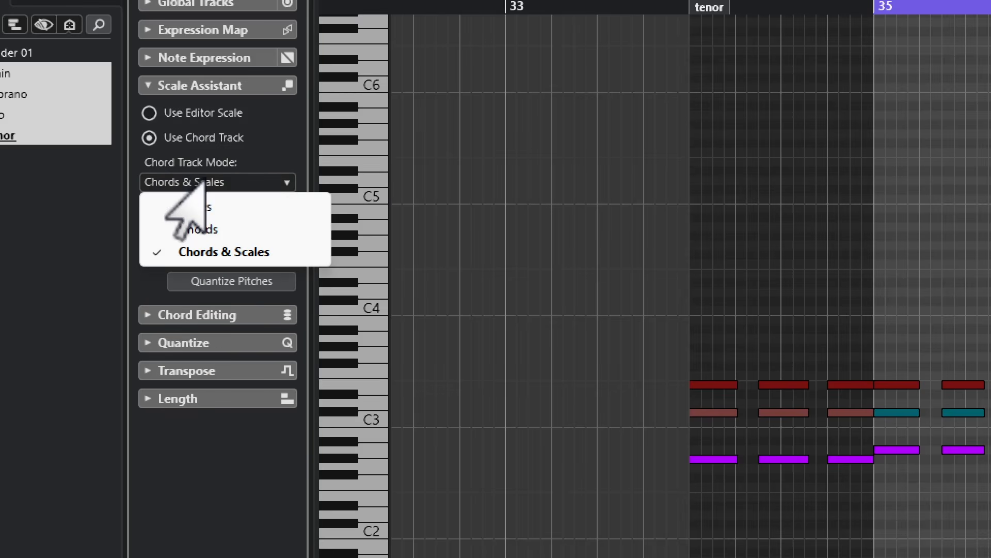
{"action": "left_click", "coordinate": [197, 230]}
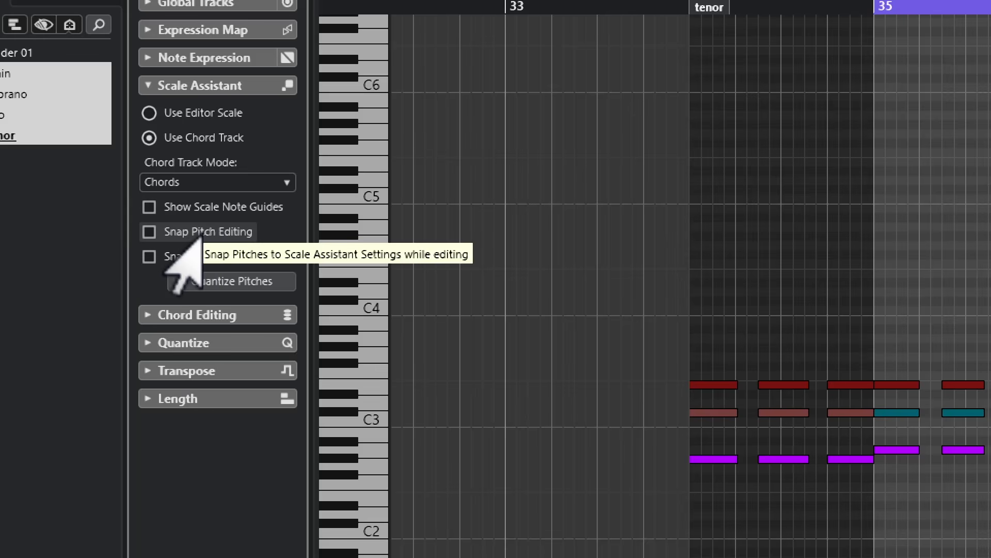
Select all the tenor notes and try transposing them downward in small pitch steps without pitch snapping
{"action": "scroll", "coordinate": [614, 360], "scroll_direction": "down", "scroll_amount": 3}
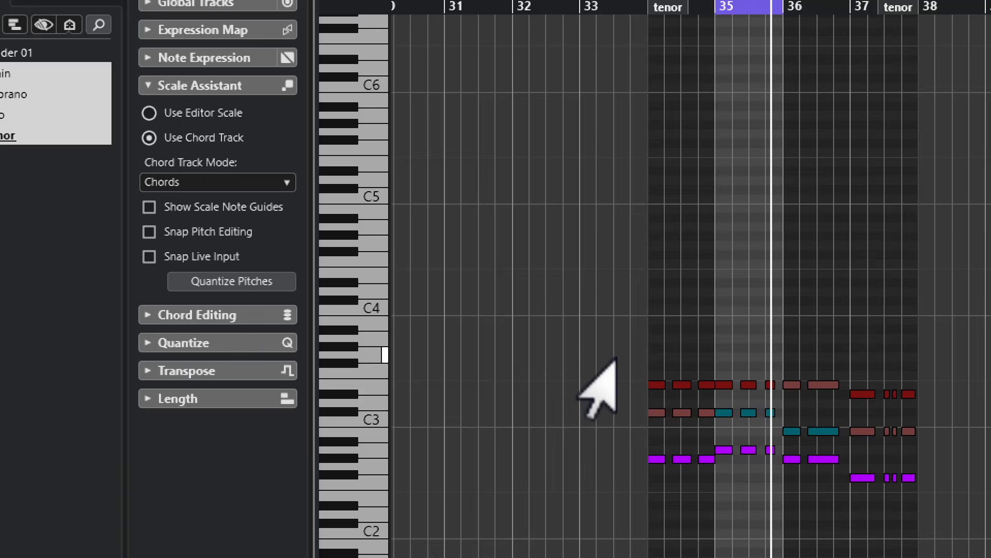
{"action": "left_click_drag", "start_coordinate": [618, 360], "coordinate": [836, 524]}
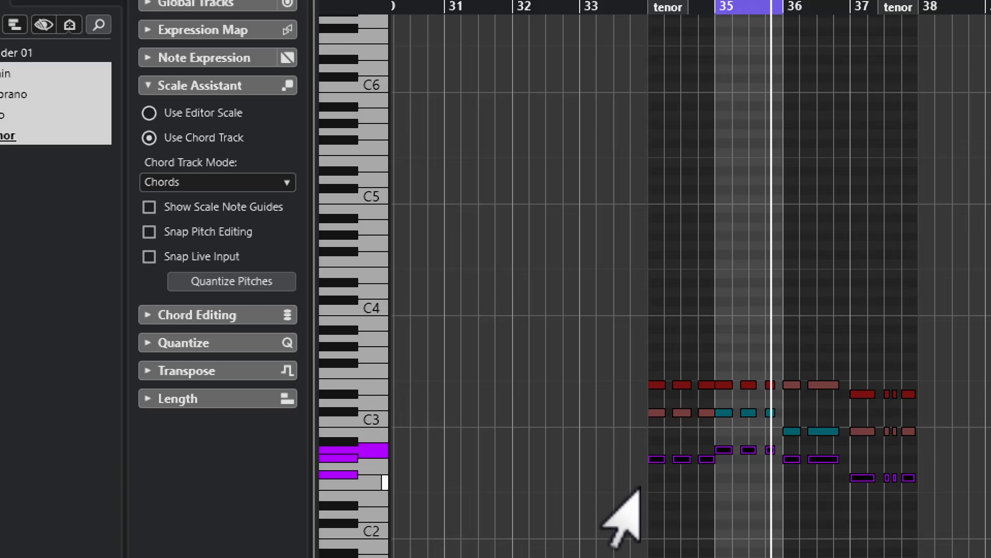
{"action": "key", "text": "Down"}
{"action": "key", "text": "Down"}
{"action": "key", "text": "Down"}
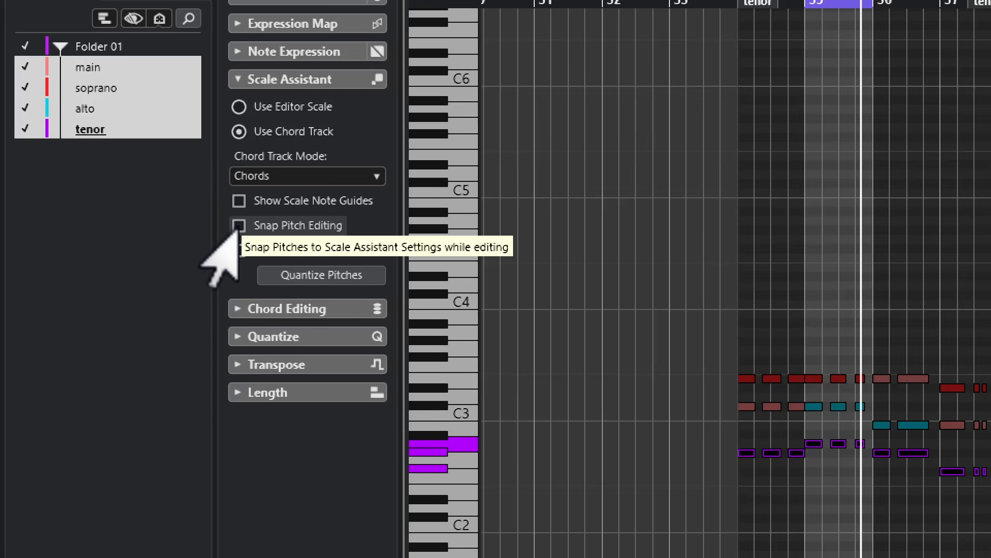
Enable Snap Pitch Editing in the Scale Assistant and transpose all the tenor notes up two octaves
{"action": "left_click", "coordinate": [239, 226]}
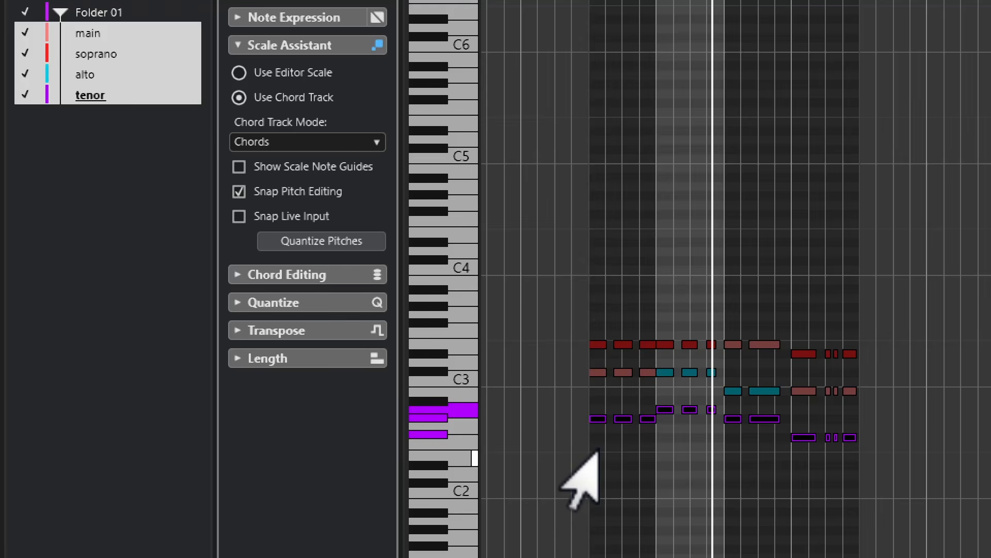
{"action": "key", "text": "Up"}
{"action": "key", "text": "Up"}
{"action": "key", "text": "Up"}
{"action": "key", "text": "Up"}
{"action": "key", "text": "Up"}
{"action": "key", "text": "Up"}
{"action": "key", "text": "Up"}
{"action": "key", "text": "Up"}
{"action": "key", "text": "Up"}
{"action": "key", "text": "Up"}
{"action": "key", "text": "Up"}
{"action": "key", "text": "Up"}
{"action": "key", "text": "Up"}
{"action": "key", "text": "Up"}
{"action": "key", "text": "Up"}
{"action": "key", "text": "Up"}
{"action": "key", "text": "Up"}
{"action": "key", "text": "Up"}
{"action": "key", "text": "Up"}
{"action": "key", "text": "Up"}
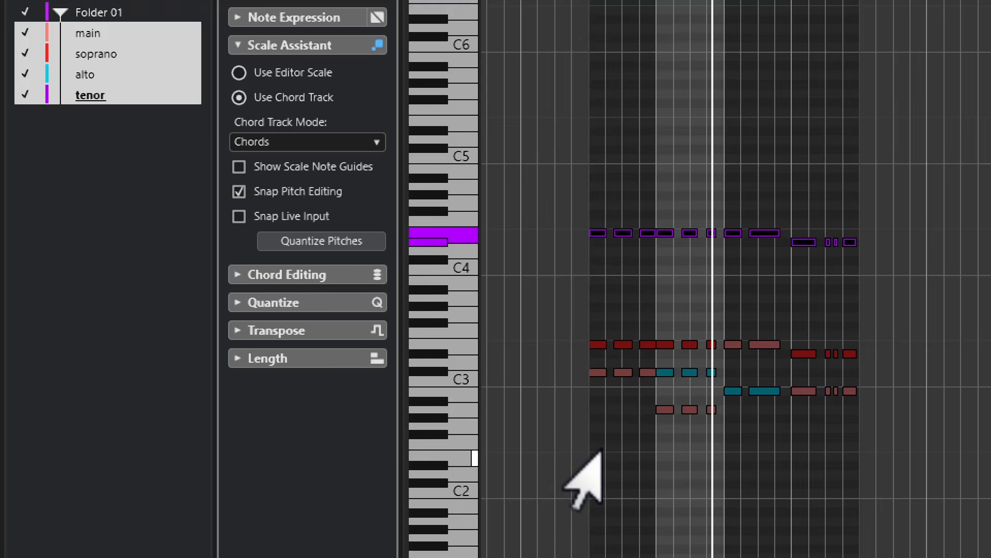
Make alto the active track and raise all its notes through the chord tones until the first one reaches E4
{"action": "left_click", "coordinate": [83, 76]}
{"action": "left_click_drag", "start_coordinate": [552, 290], "coordinate": [916, 483]}
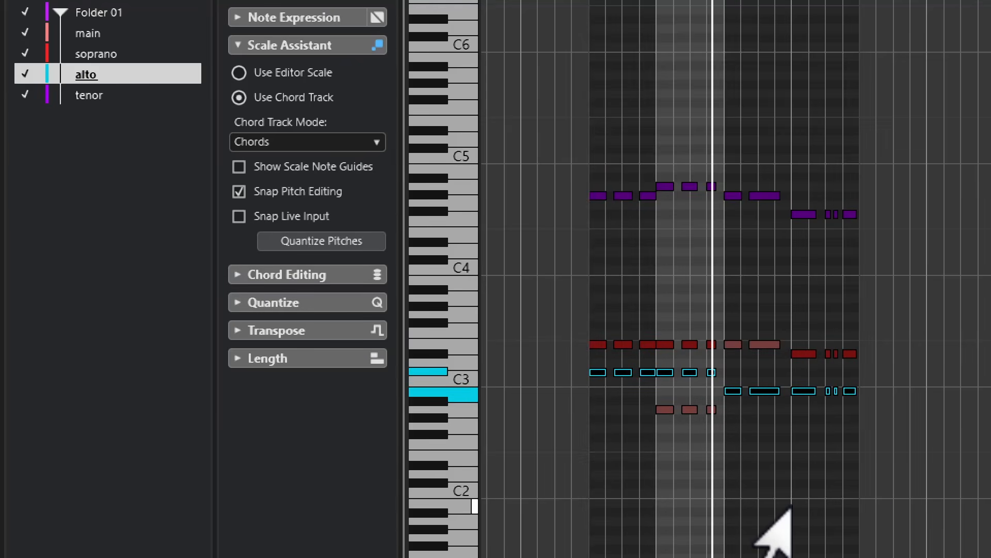
{"action": "key", "text": "Up"}
{"action": "key", "text": "Up"}
{"action": "key", "text": "Up"}
{"action": "key", "text": "Up"}
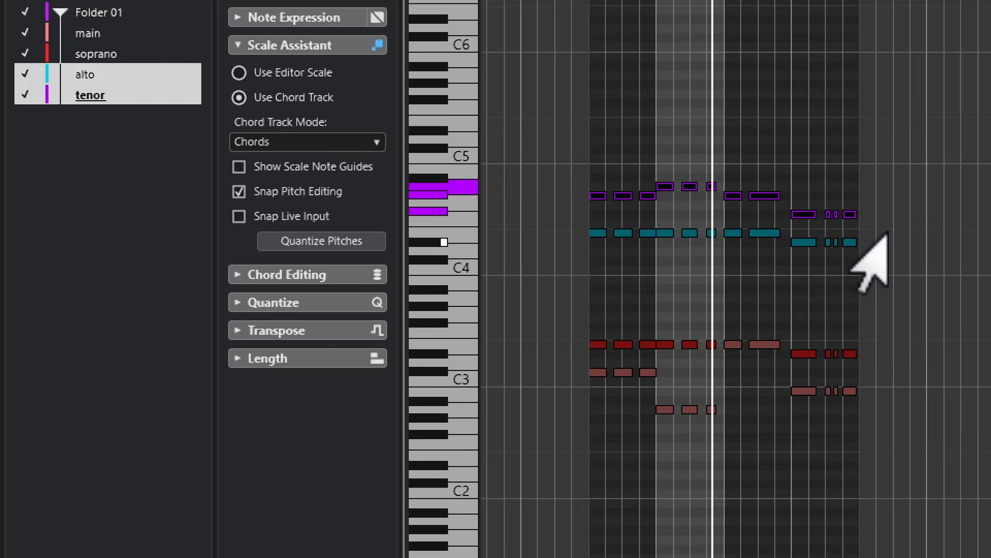
Make soprano the active track, select all its notes and try raising them to the next chord tones
{"action": "left_click", "coordinate": [101, 70]}
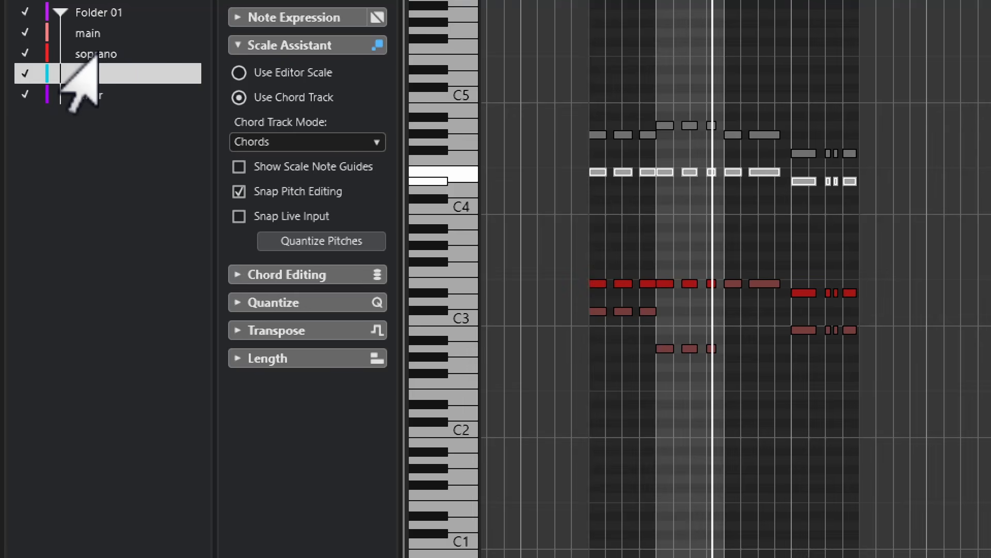
{"action": "left_click", "coordinate": [96, 54]}
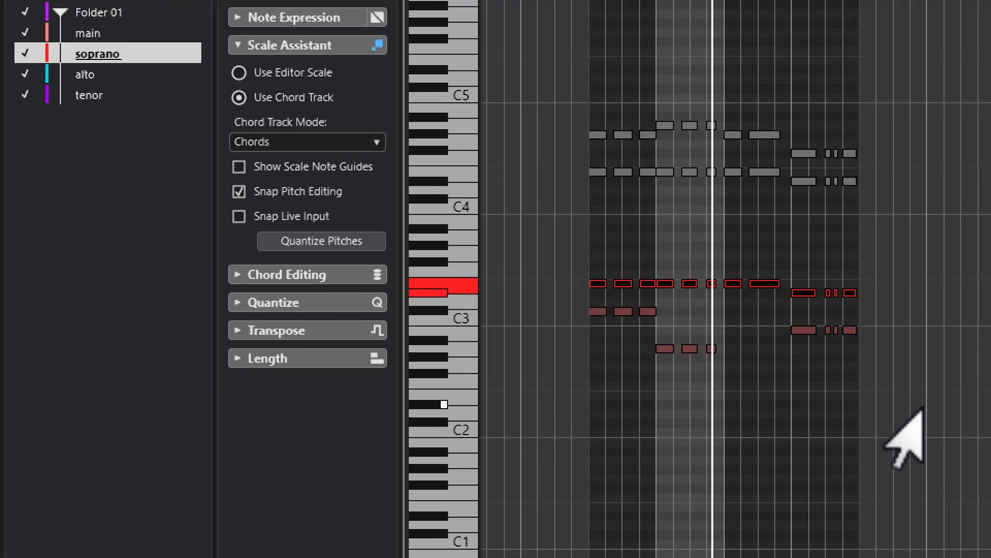
{"action": "key", "text": "Up"}
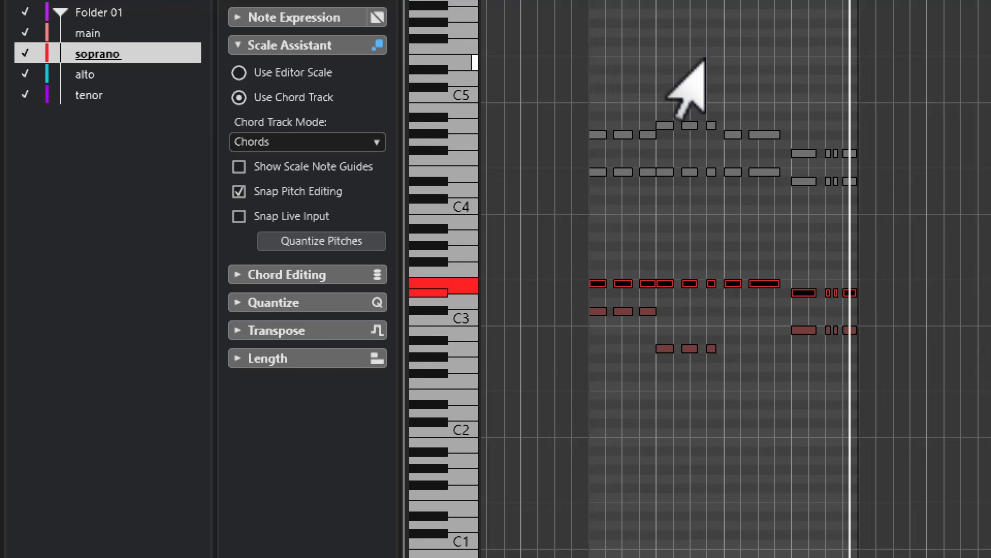
Try the two soprano notes in bar 36 on different chord tones and settle them on B2
{"action": "left_click", "coordinate": [757, 365]}
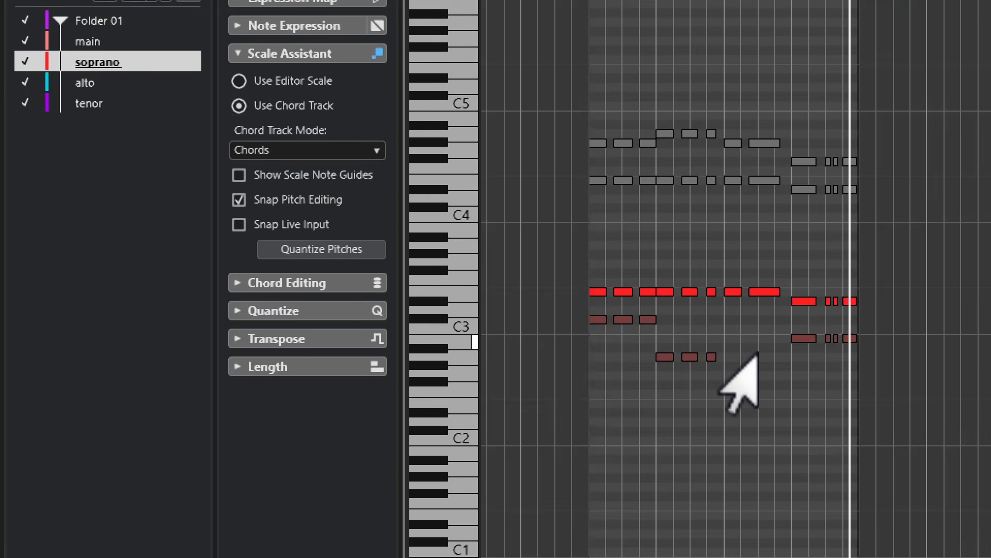
{"action": "mouse_move", "coordinate": [737, 312]}
{"action": "left_mouse_down"}
{"action": "mouse_move", "coordinate": [772, 311]}
{"action": "mouse_move", "coordinate": [753, 313]}
{"action": "left_mouse_up"}
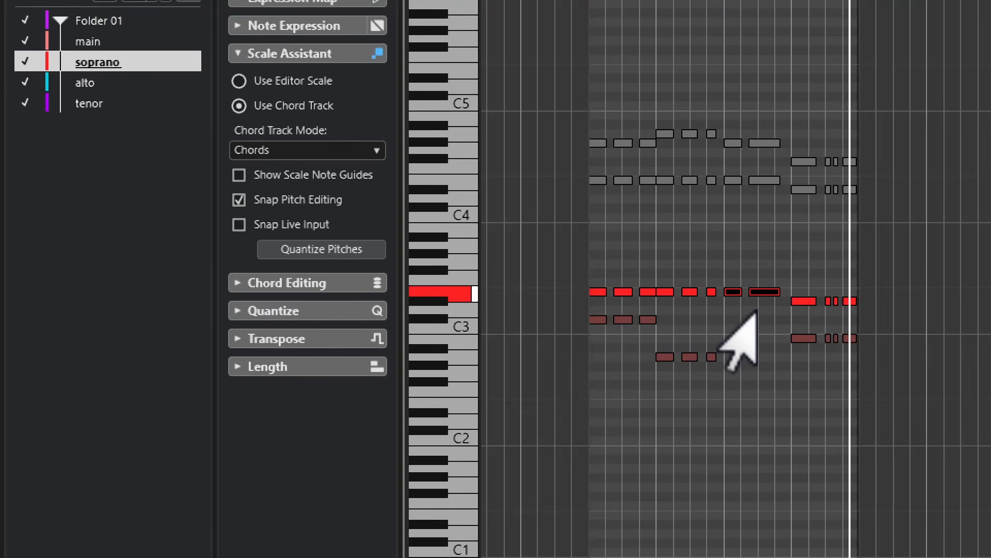
{"action": "key", "text": "Down"}
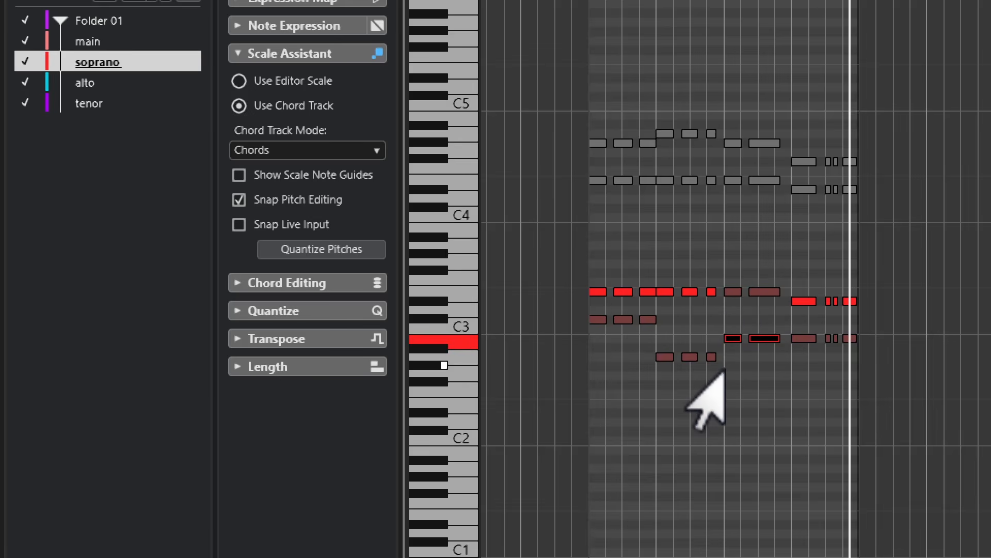
{"action": "key", "text": "Up"}
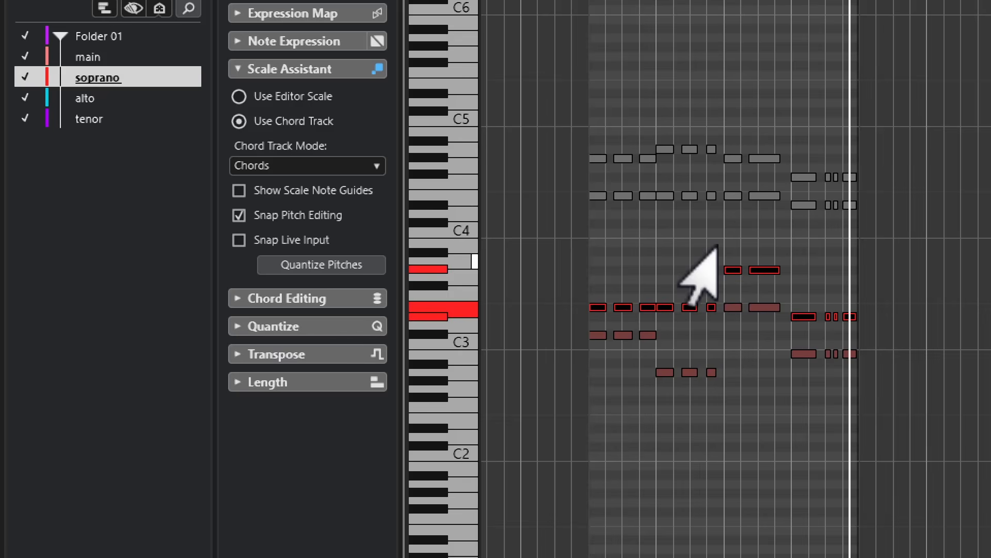
{"action": "left_click_drag", "start_coordinate": [718, 245], "coordinate": [786, 293]}
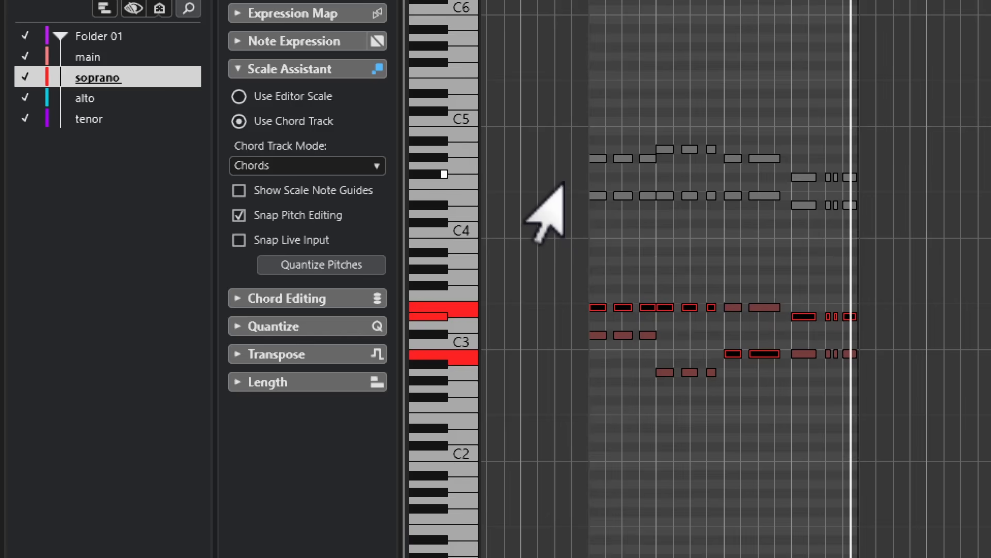
Select all the alto notes and lower them through the chord tones until the first one is on G#3
{"action": "left_click_drag", "start_coordinate": [569, 219], "coordinate": [921, 190]}
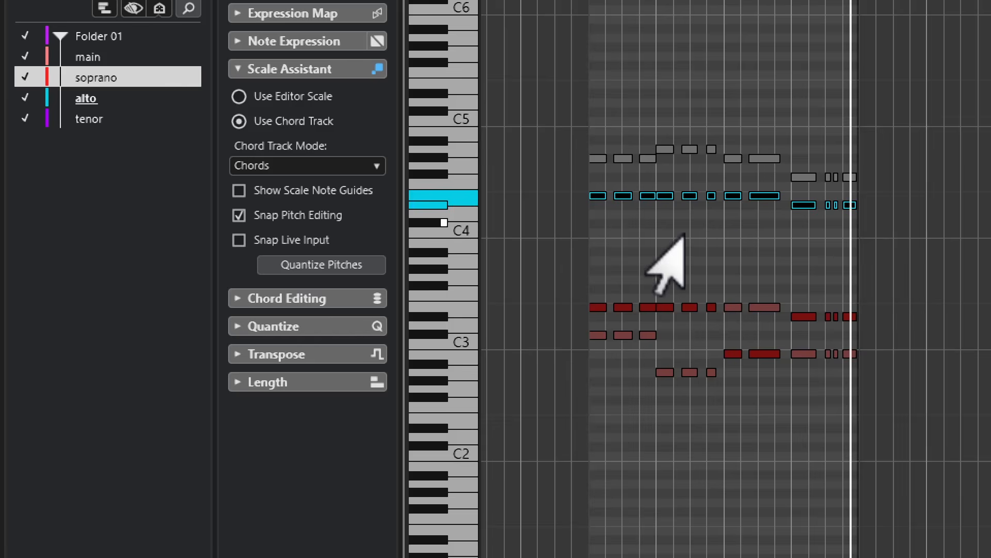
{"action": "key", "text": "Down"}
{"action": "key", "text": "Down"}
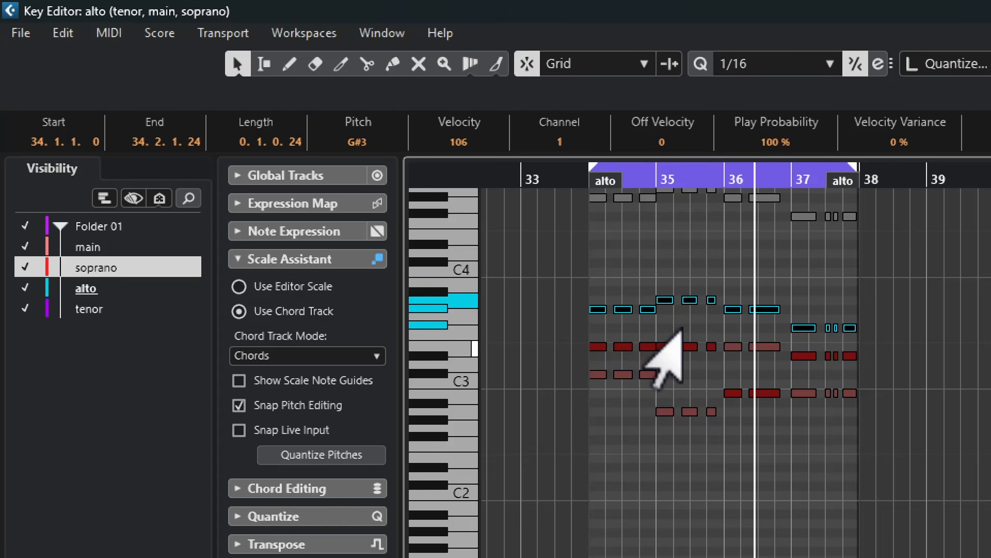
Select all the tenor notes and transpose them down two octaves so the first one is on G#2
{"action": "left_click_drag", "start_coordinate": [558, 316], "coordinate": [955, 396]}
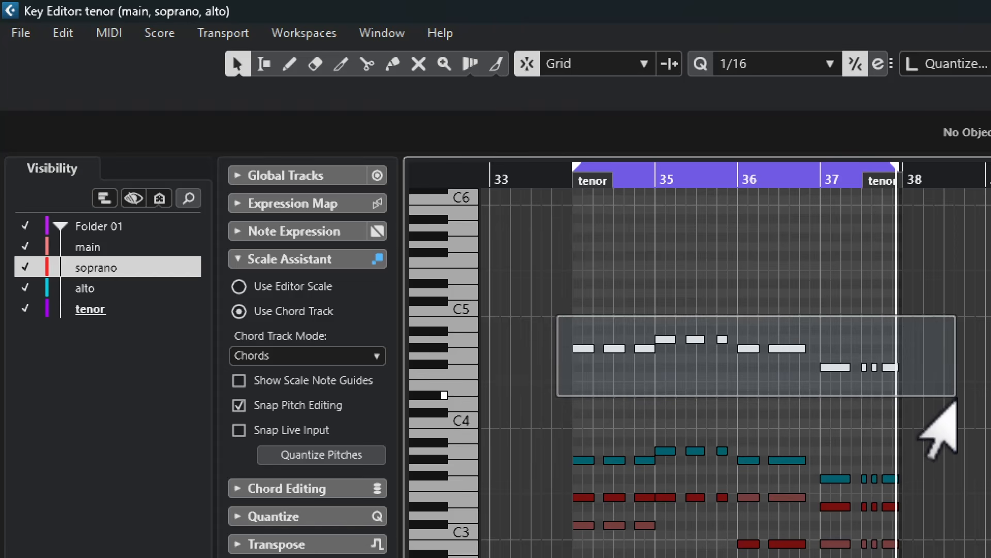
{"action": "left_click_drag", "start_coordinate": [937, 429], "coordinate": [929, 421]}
{"action": "key", "text": "shift+Down"}
{"action": "key", "text": "shift+Down"}
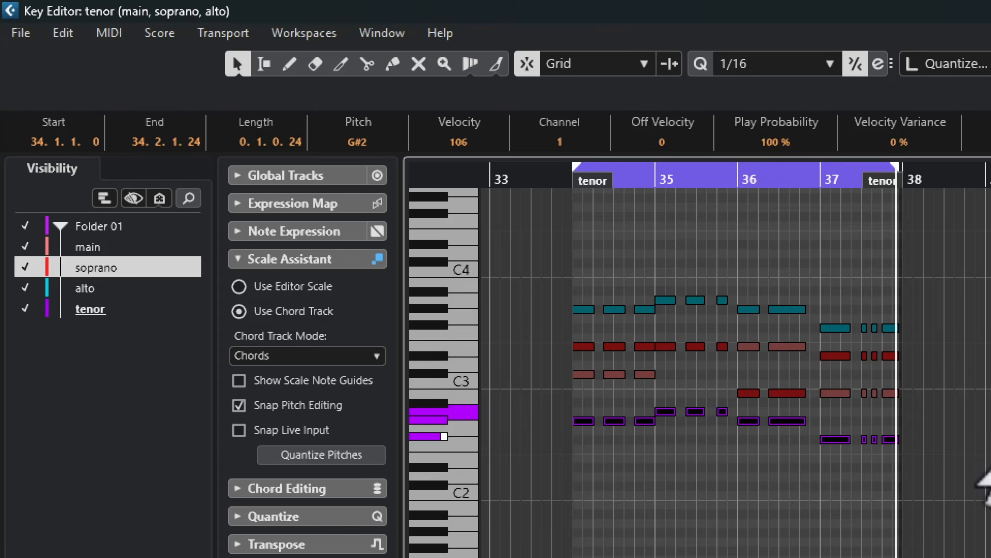